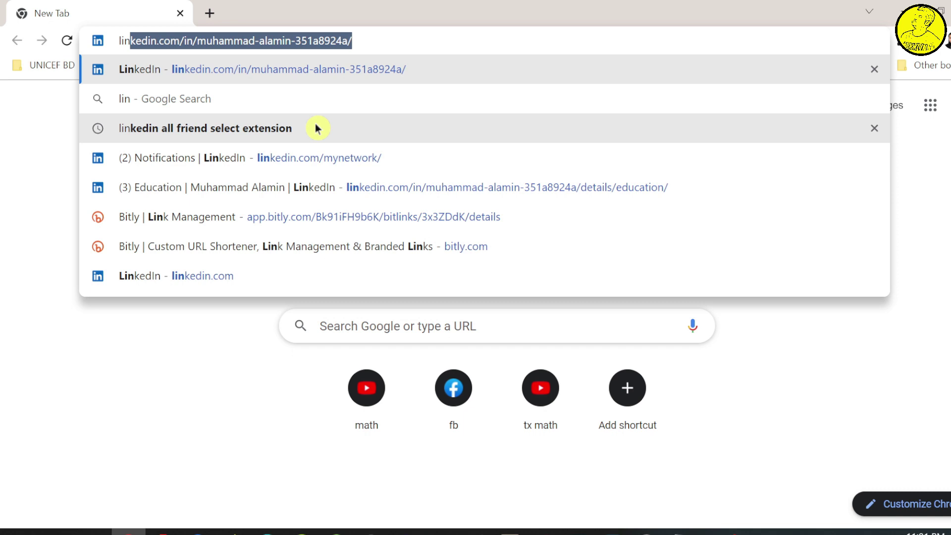
Step: Open the LinkedIn profile and start creating a new LinkedIn Page of the Company type
{"action": "key", "text": "Return"}
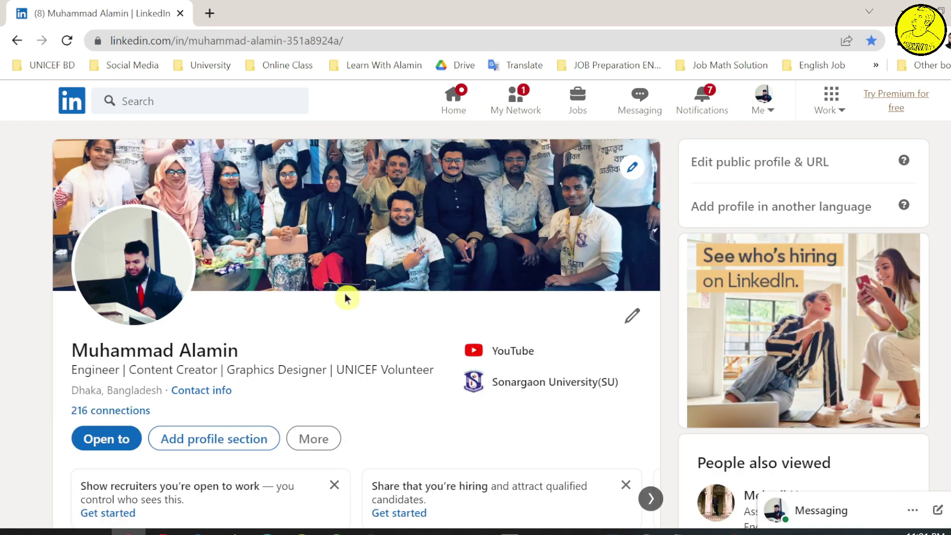
{"action": "left_click", "coordinate": [836, 114]}
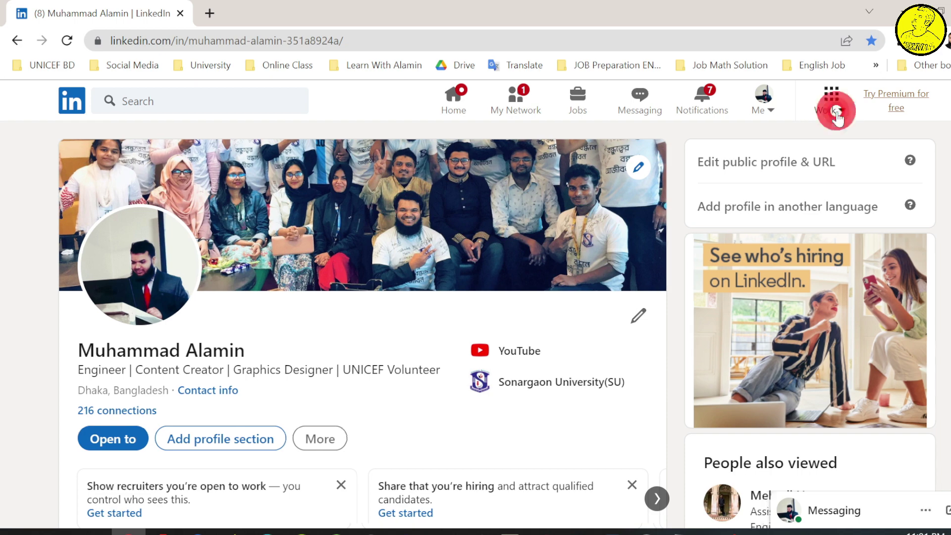
{"action": "scroll", "coordinate": [830, 344], "scroll_direction": "down", "scroll_amount": 3}
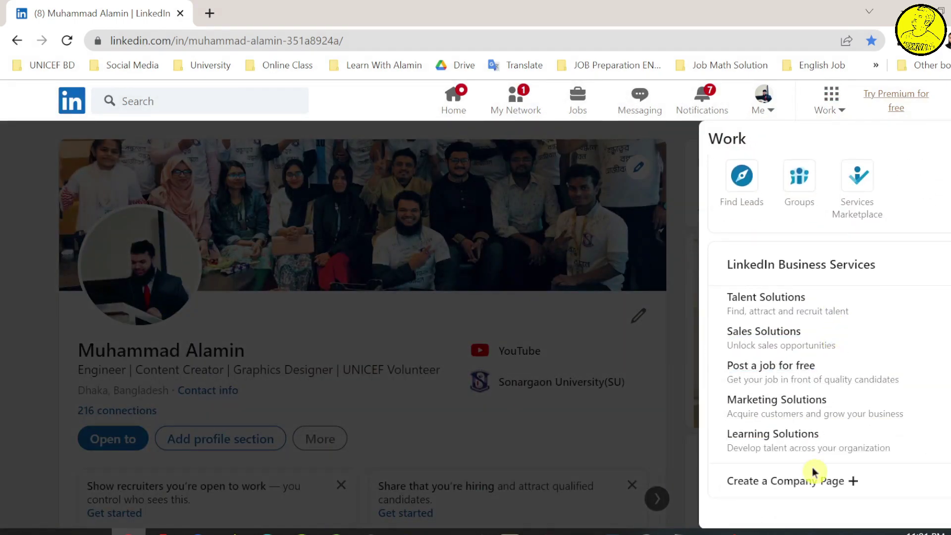
{"action": "left_click", "coordinate": [793, 487]}
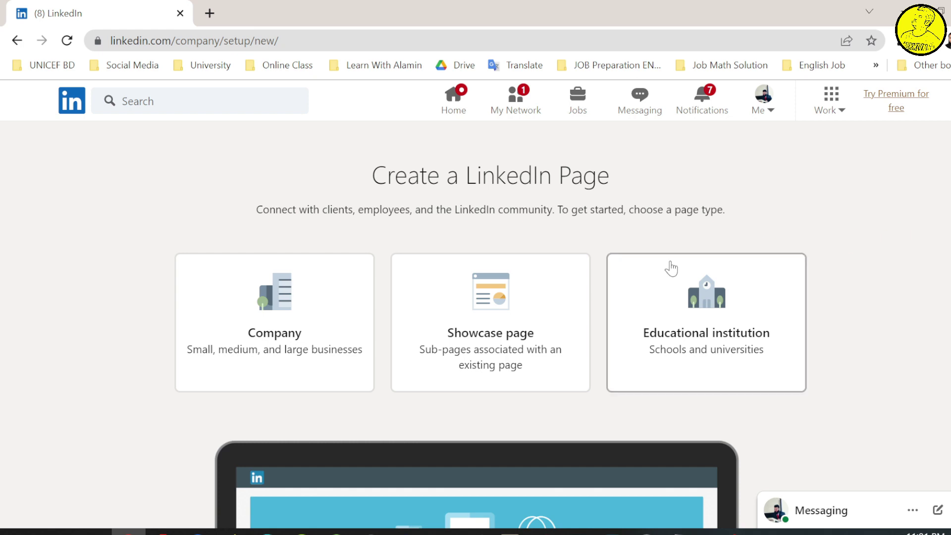
{"action": "left_click", "coordinate": [297, 292]}
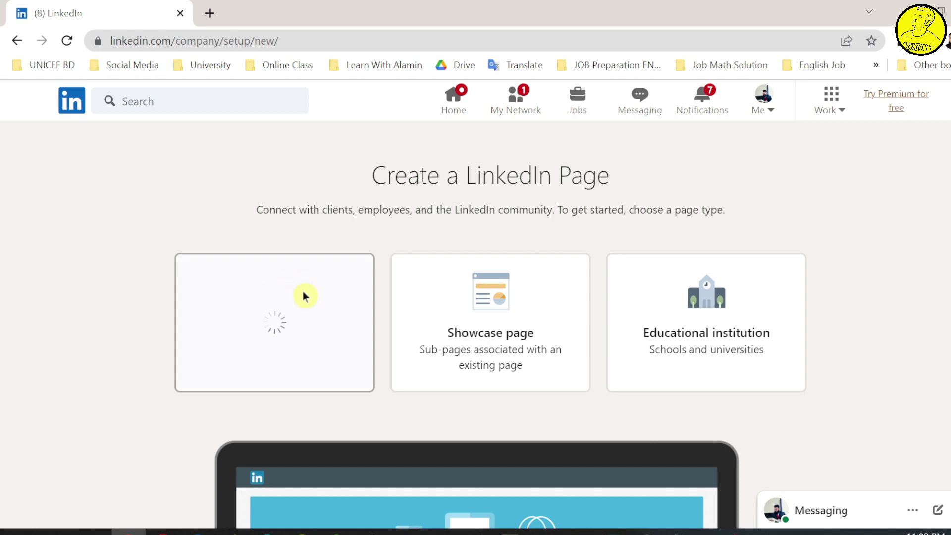
Step: Name the organization "Learn With Alamin" in the company details form
{"action": "scroll", "coordinate": [117, 233], "scroll_direction": "down", "scroll_amount": 2}
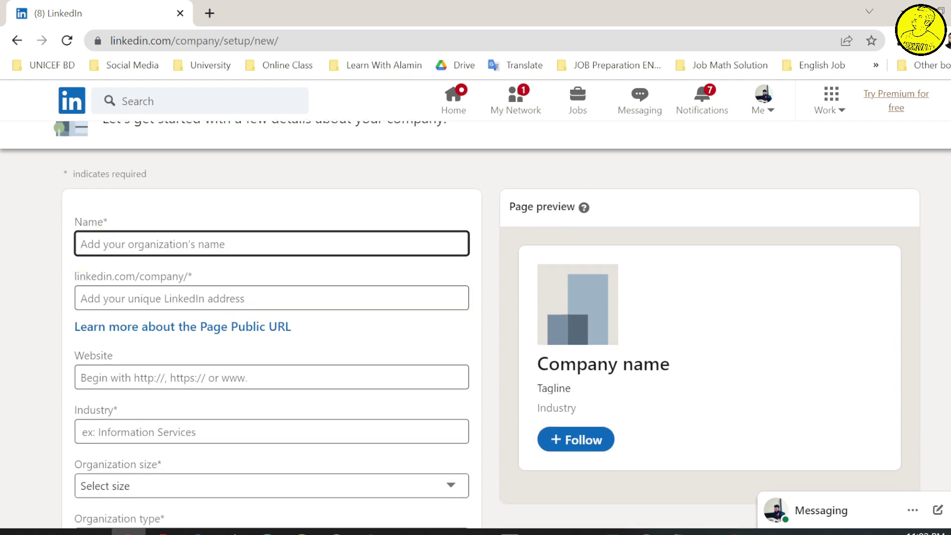
{"action": "type", "text": "Learn"}
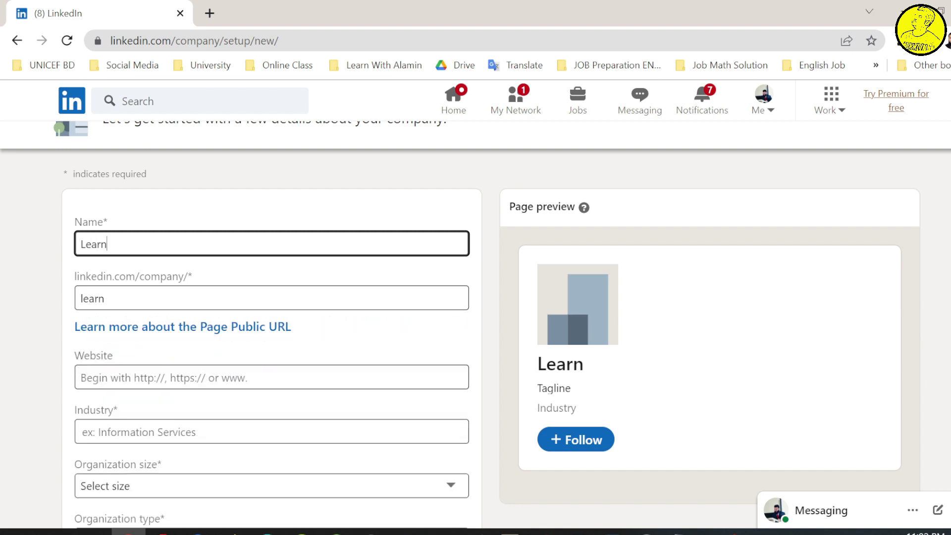
{"action": "type", "text": " With"}
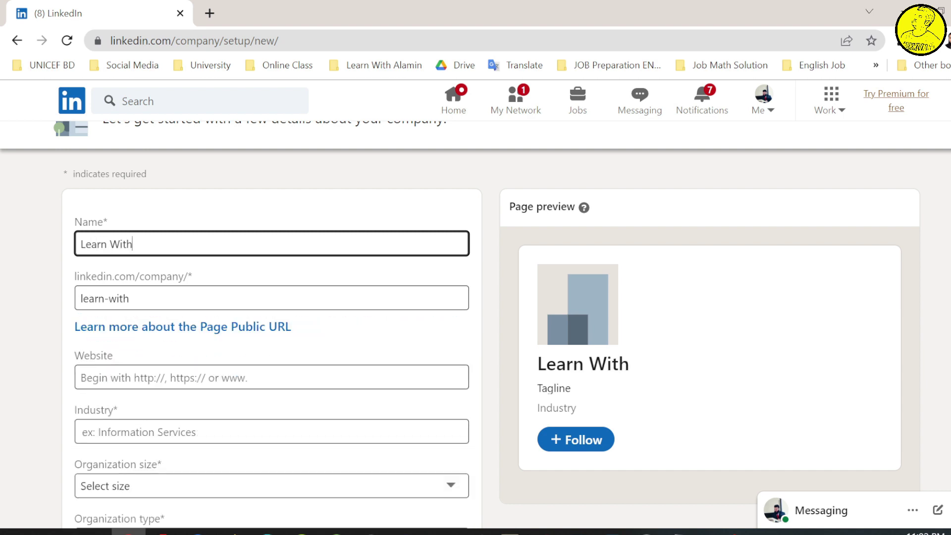
{"action": "type", "text": " Alamin"}
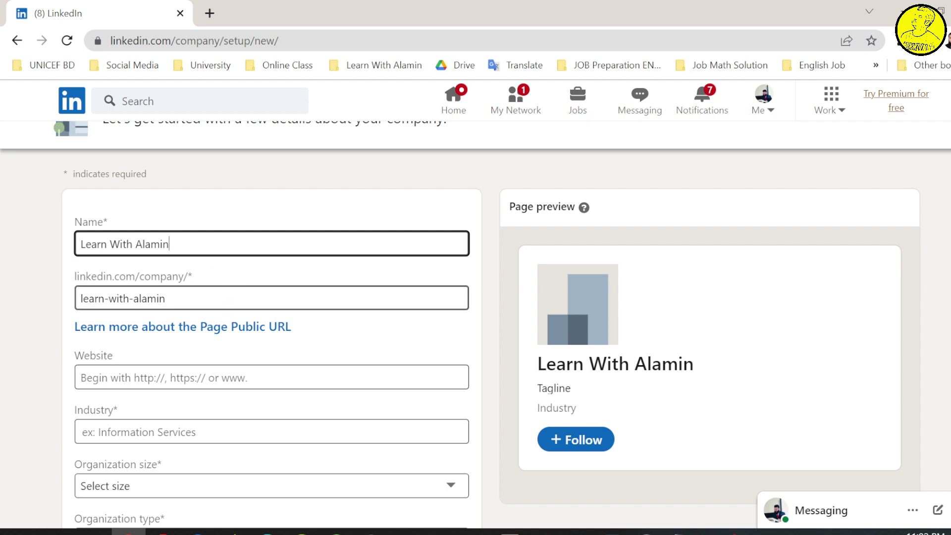
Step: Remove the hyphens from the page's unique LinkedIn address so it reads "learnwithalamin"
{"action": "scroll", "coordinate": [476, 324], "scroll_direction": "down", "scroll_amount": 2}
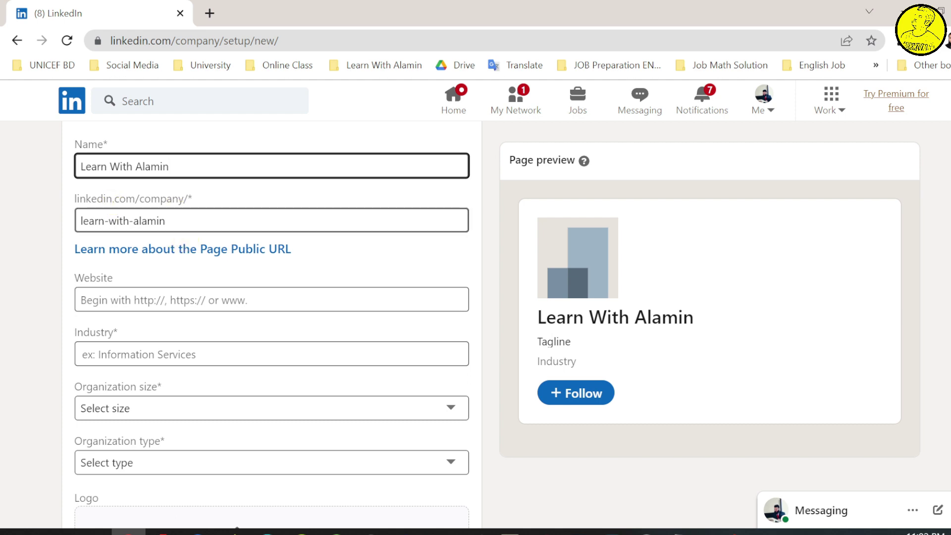
{"action": "left_click", "coordinate": [132, 221]}
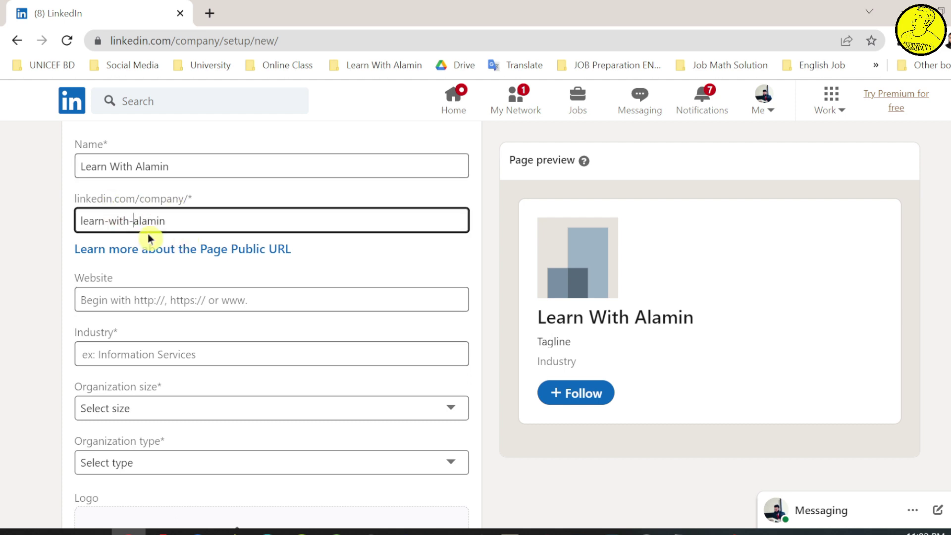
{"action": "key", "text": "BackSpace"}
{"action": "key", "text": "Left"}
{"action": "key", "text": "Left"}
{"action": "key", "text": "Left"}
{"action": "key", "text": "Left"}
{"action": "key", "text": "BackSpace"}
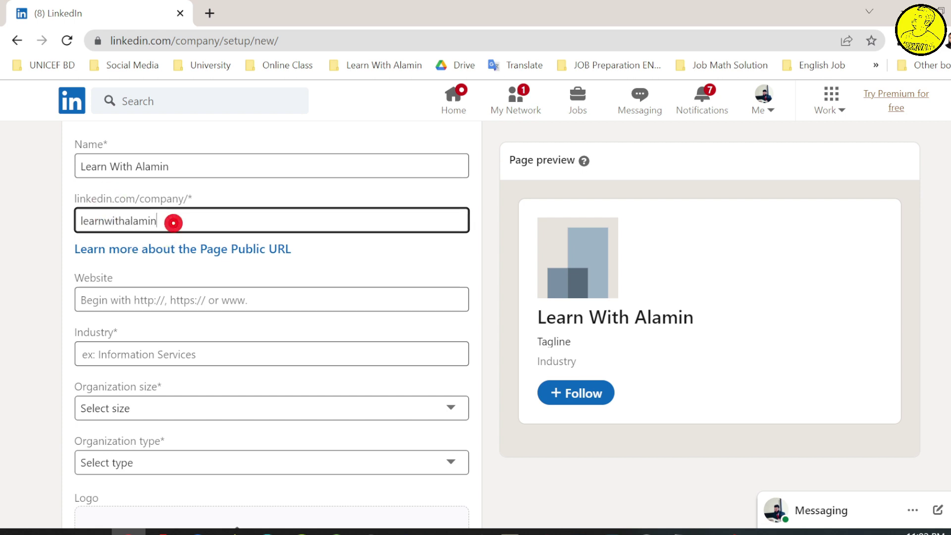
{"action": "left_click", "coordinate": [40, 225]}
{"action": "left_click", "coordinate": [152, 222]}
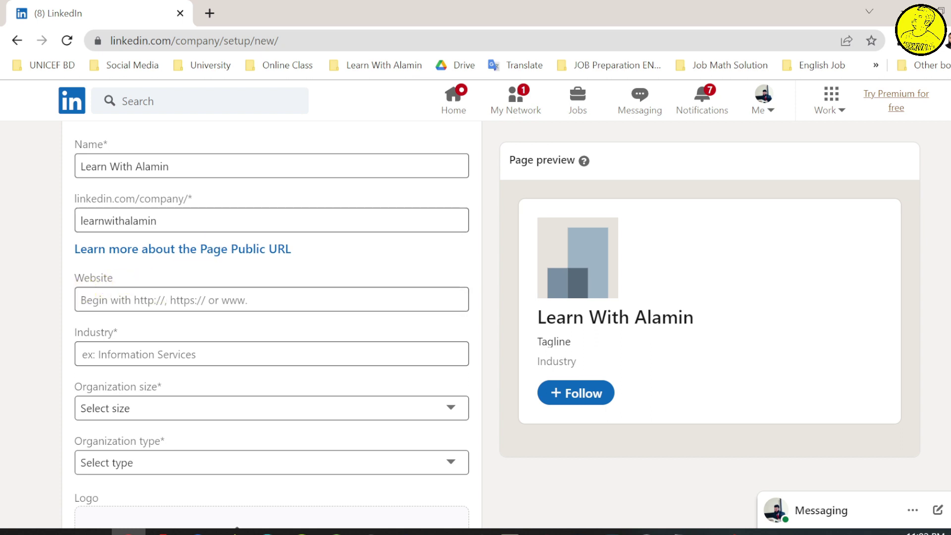
Step: Open the help article about the Page Public URL and return to the company form's Website field
{"action": "left_click", "coordinate": [113, 300]}
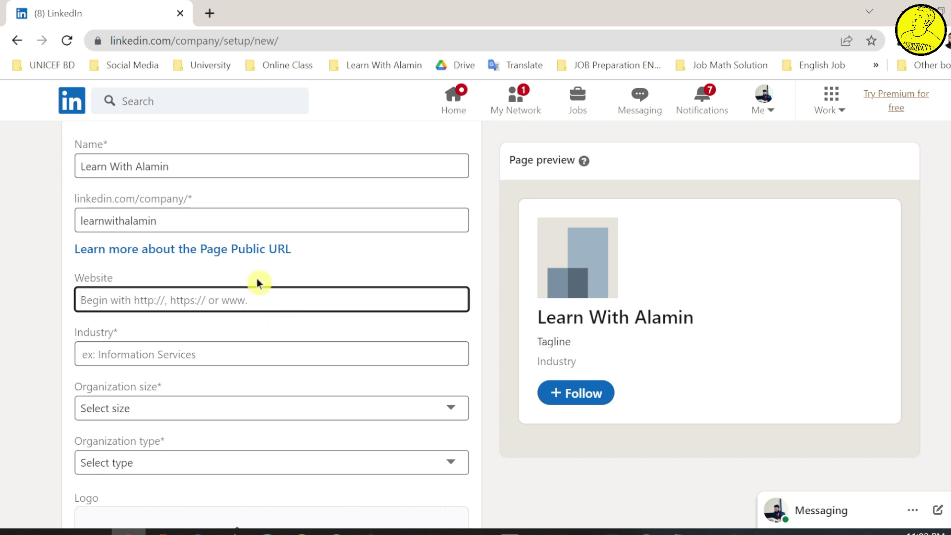
{"action": "scroll", "coordinate": [256, 283], "scroll_direction": "down", "scroll_amount": 1}
{"action": "scroll", "coordinate": [257, 290], "scroll_direction": "down", "scroll_amount": 1}
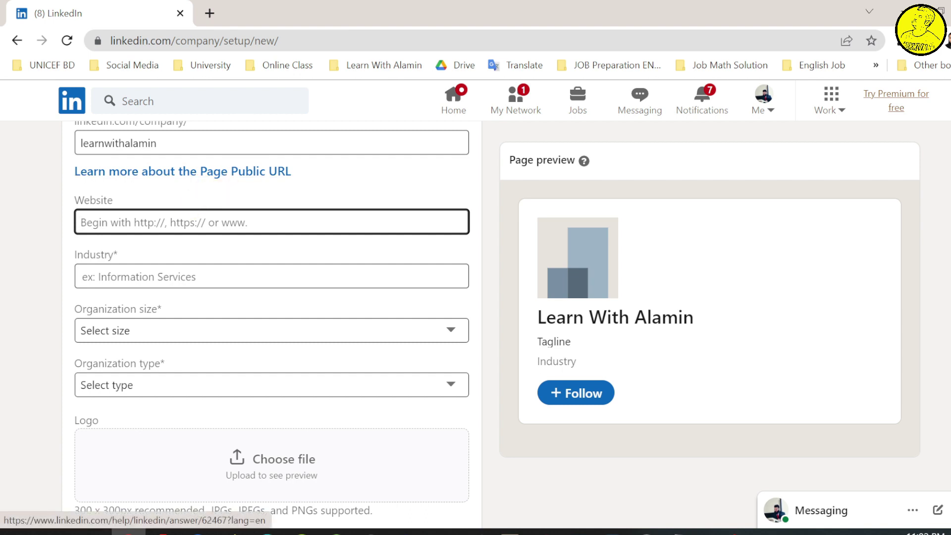
{"action": "left_click", "coordinate": [212, 175]}
{"action": "left_click", "coordinate": [133, 9]}
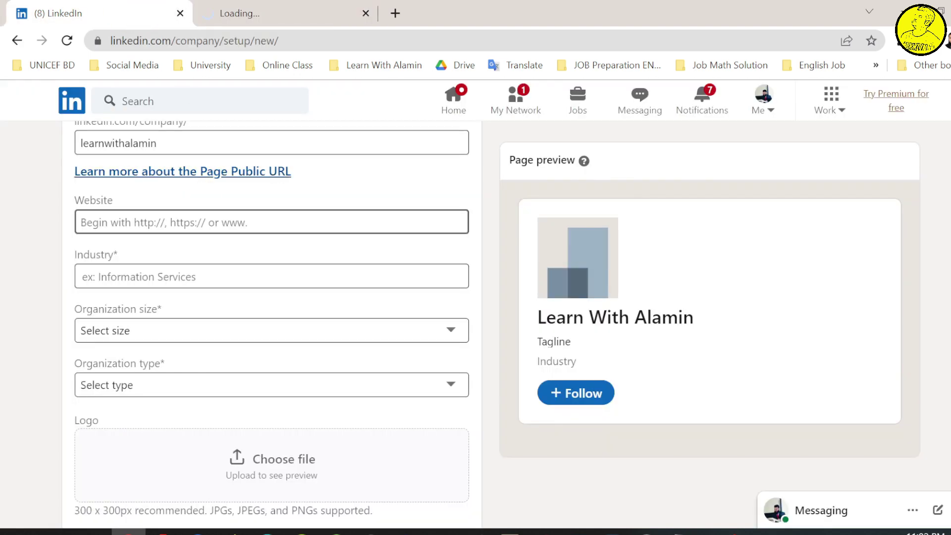
{"action": "left_click", "coordinate": [120, 221]}
Step: Set the industry to "Technology, Information and Internet"
{"action": "left_click", "coordinate": [192, 276]}
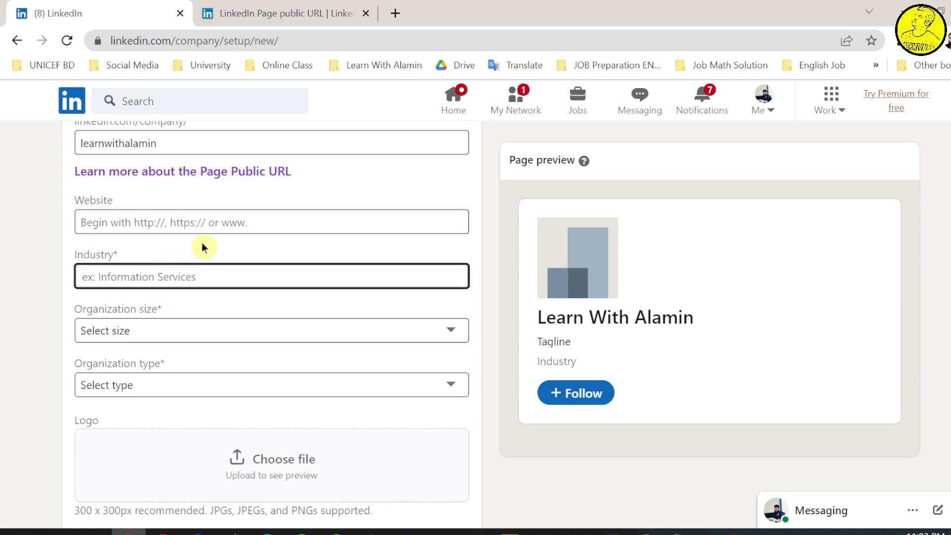
{"action": "type", "text": "Te"}
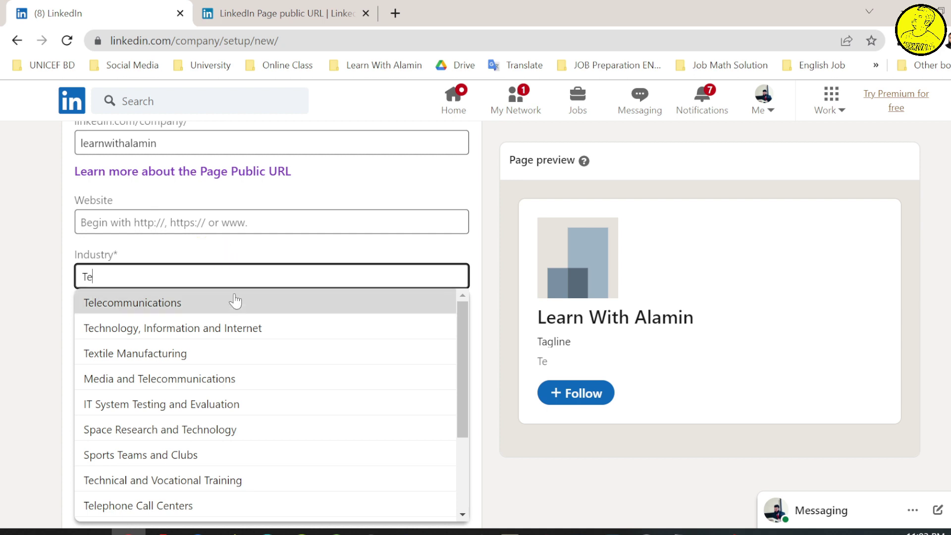
{"action": "left_click", "coordinate": [238, 338]}
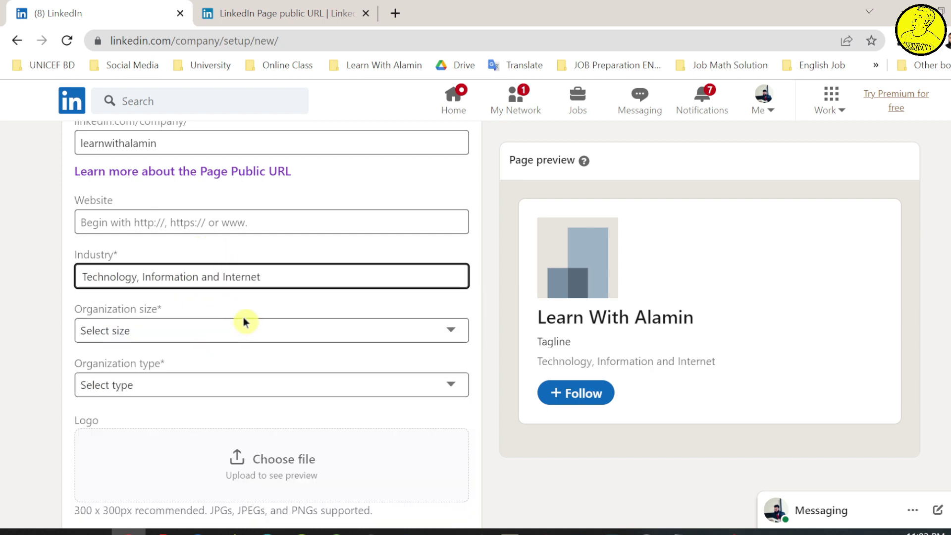
Step: Set the organization size to 0–1 employees and the organization type to Sole proprietorship
{"action": "scroll", "coordinate": [283, 303], "scroll_direction": "up", "scroll_amount": 1}
{"action": "scroll", "coordinate": [212, 299], "scroll_direction": "down", "scroll_amount": 3}
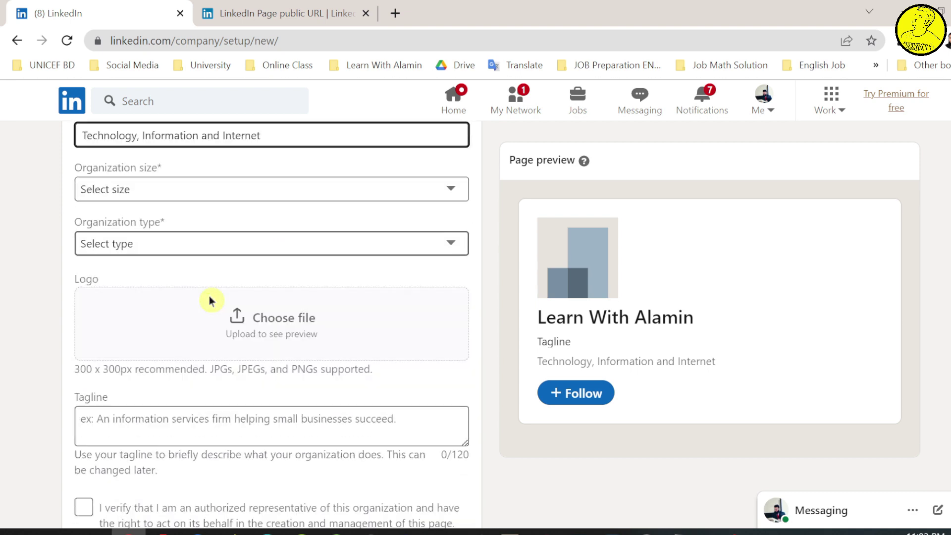
{"action": "scroll", "coordinate": [176, 213], "scroll_direction": "up", "scroll_amount": 1}
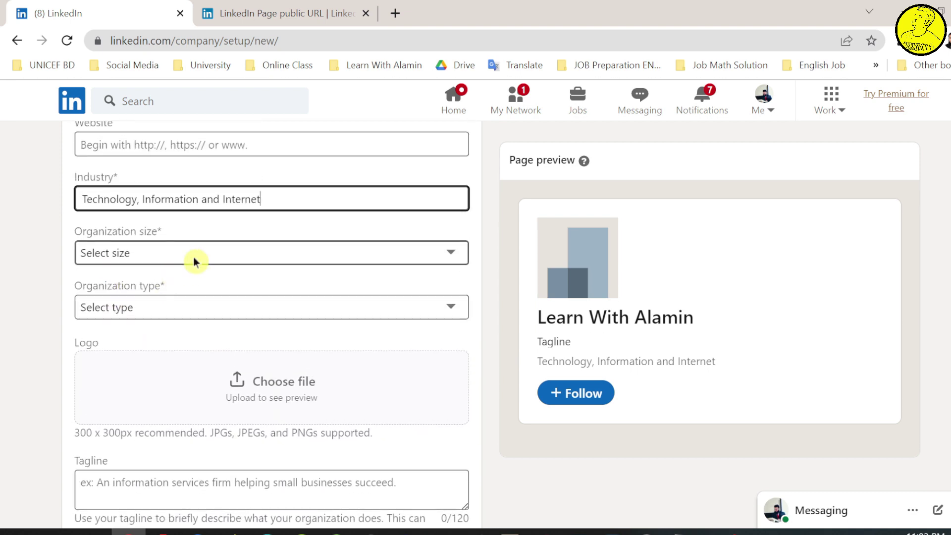
{"action": "left_click", "coordinate": [193, 257]}
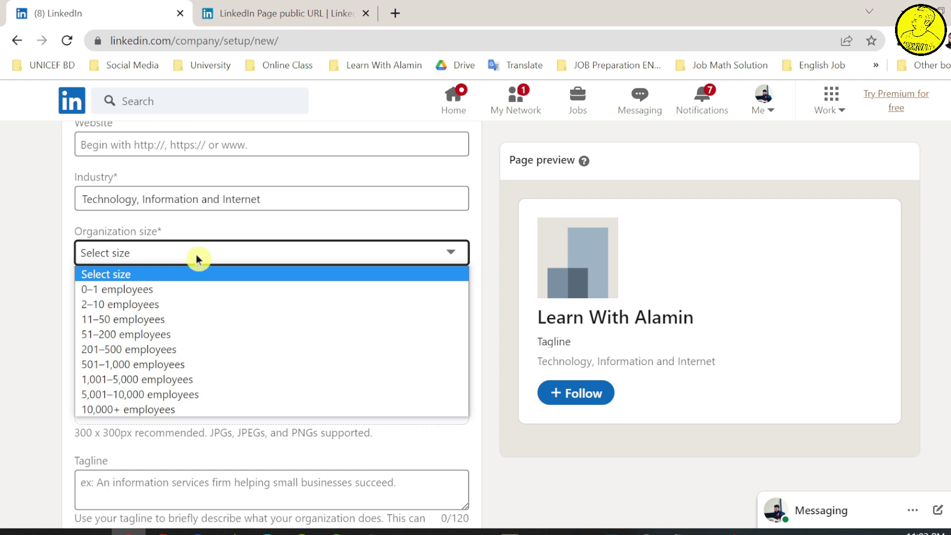
{"action": "left_click", "coordinate": [216, 288]}
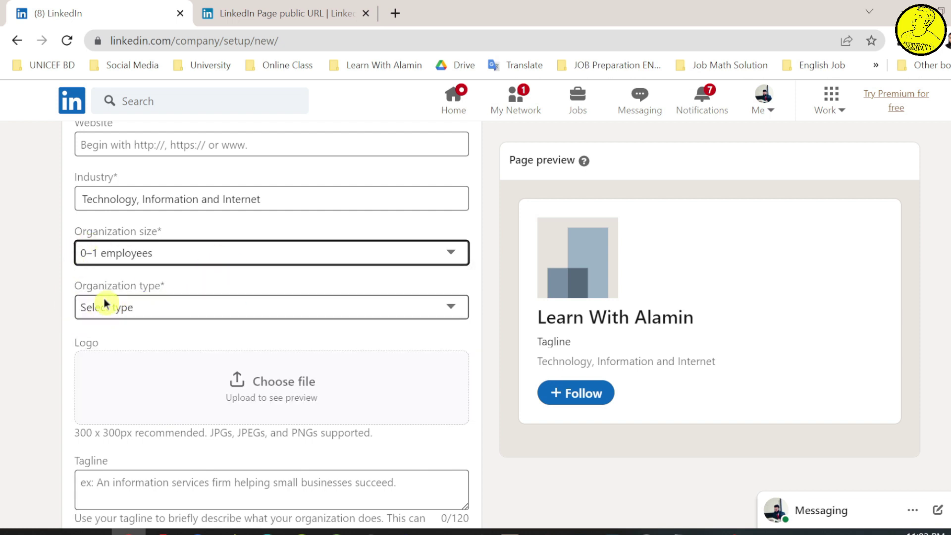
{"action": "scroll", "coordinate": [144, 305], "scroll_direction": "down", "scroll_amount": 1}
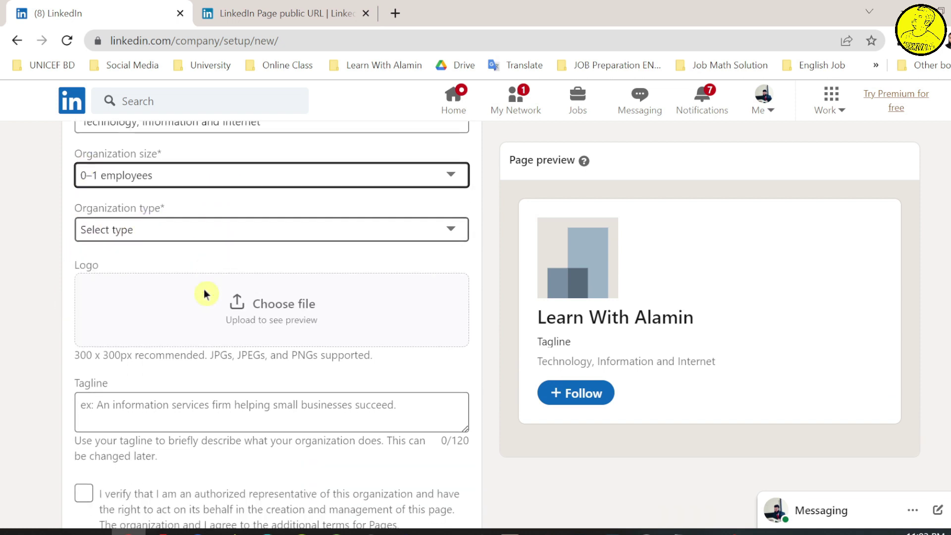
{"action": "left_click", "coordinate": [158, 231]}
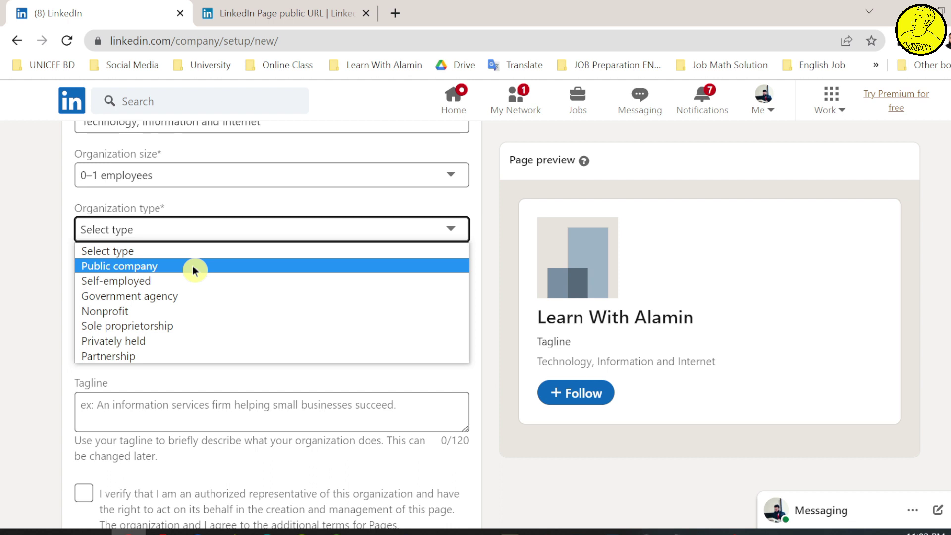
{"action": "left_click", "coordinate": [180, 326]}
Step: Check the logo size and format requirements, and upload the Learn With Alamin logo image from the Desktop
{"action": "scroll", "coordinate": [68, 372], "scroll_direction": "down", "scroll_amount": 1}
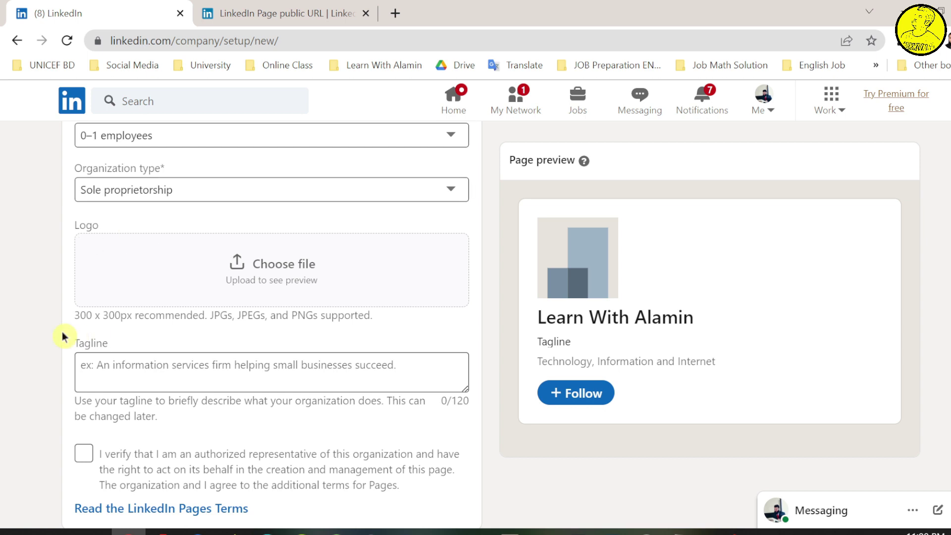
{"action": "left_click_drag", "start_coordinate": [72, 317], "coordinate": [134, 324]}
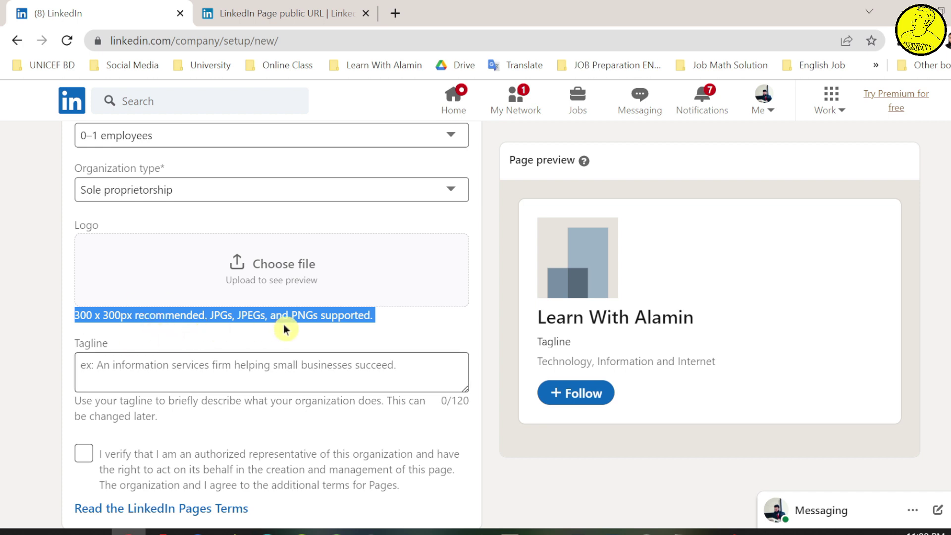
{"action": "left_click", "coordinate": [6, 287]}
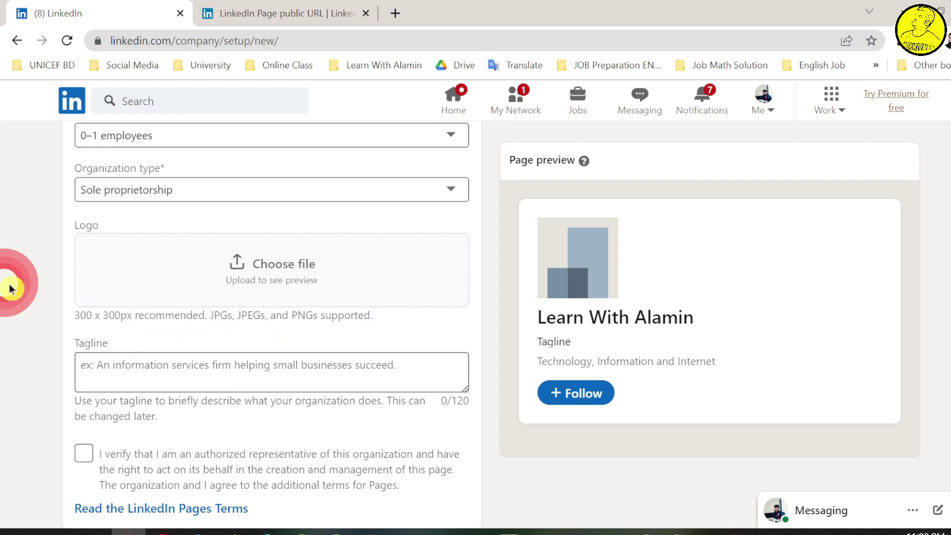
{"action": "left_click", "coordinate": [276, 268]}
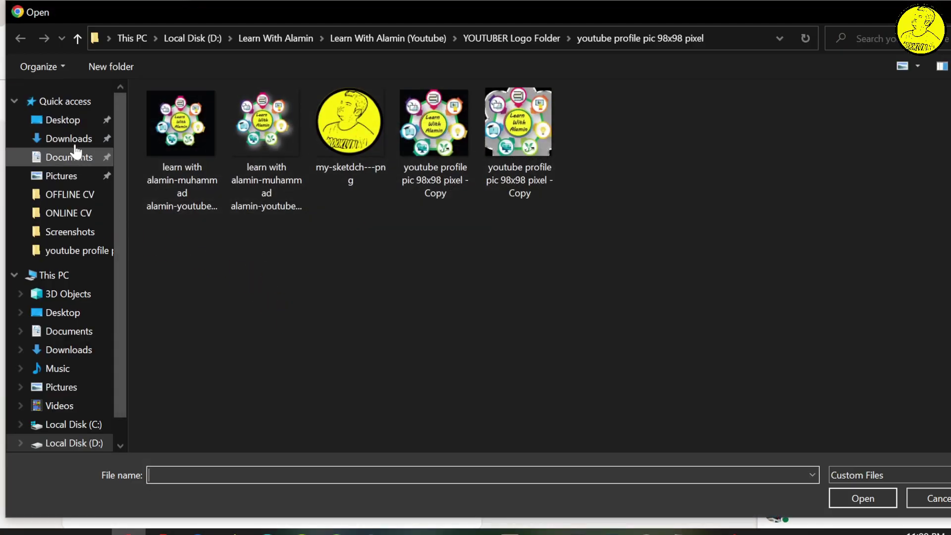
{"action": "left_click", "coordinate": [62, 142]}
{"action": "left_click", "coordinate": [55, 120]}
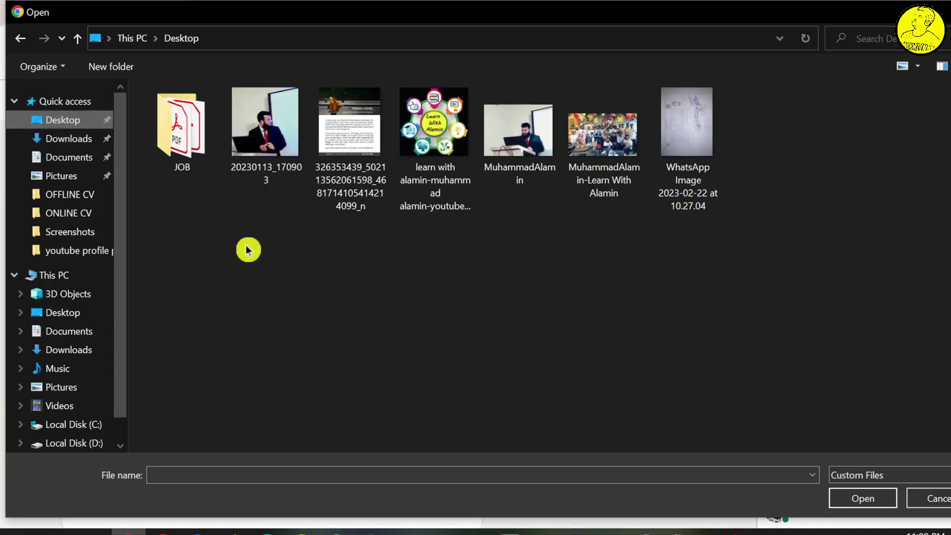
{"action": "double_click", "coordinate": [428, 163]}
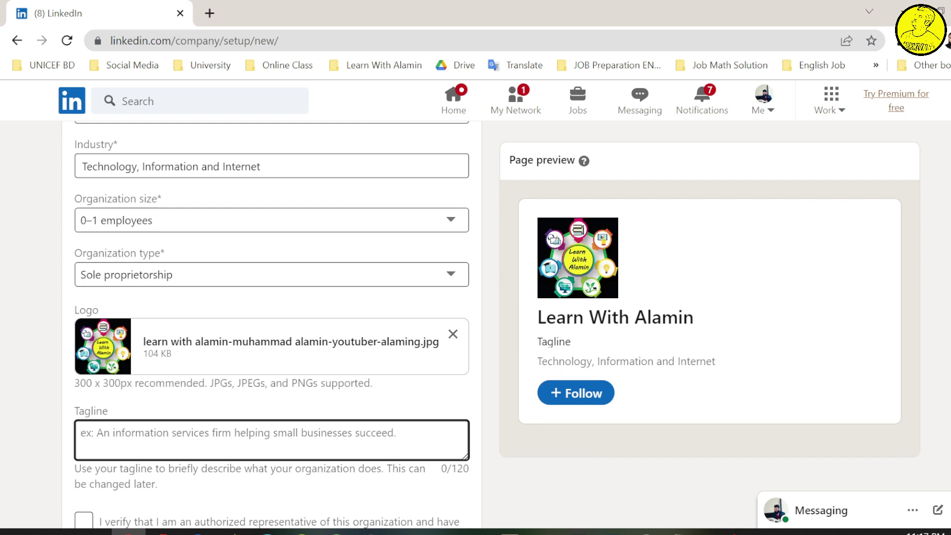
Step: Enter the tagline 'Welcome to "Learn With Alamin". I create content about Educational, Technology, Tutorials, Tips & Tricks videos!!'
{"action": "type", "text": "Welcome to \"Learn With Alamin\". I create content about Educational, Technology, Tutorials, Tips & Tricks videos!!"}
Step: Verify being an authorized representative and agree to the Pages terms, and submit the form to create the page
{"action": "scroll", "coordinate": [286, 403], "scroll_direction": "down", "scroll_amount": 3}
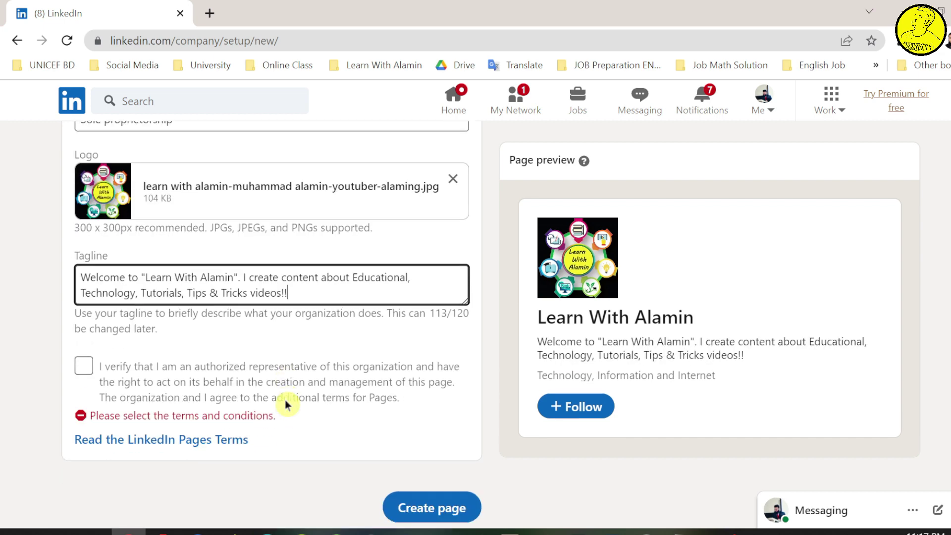
{"action": "left_click", "coordinate": [119, 382]}
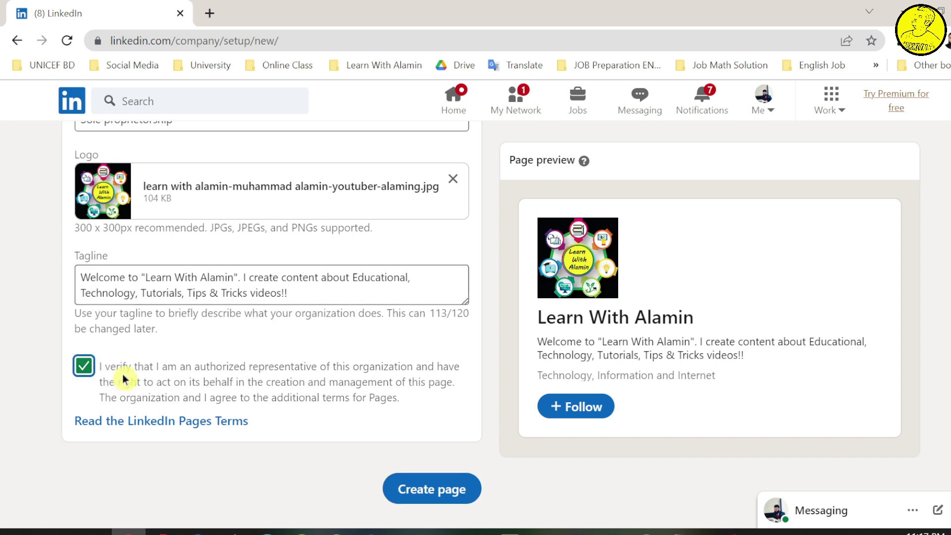
{"action": "scroll", "coordinate": [356, 445], "scroll_direction": "up", "scroll_amount": 10}
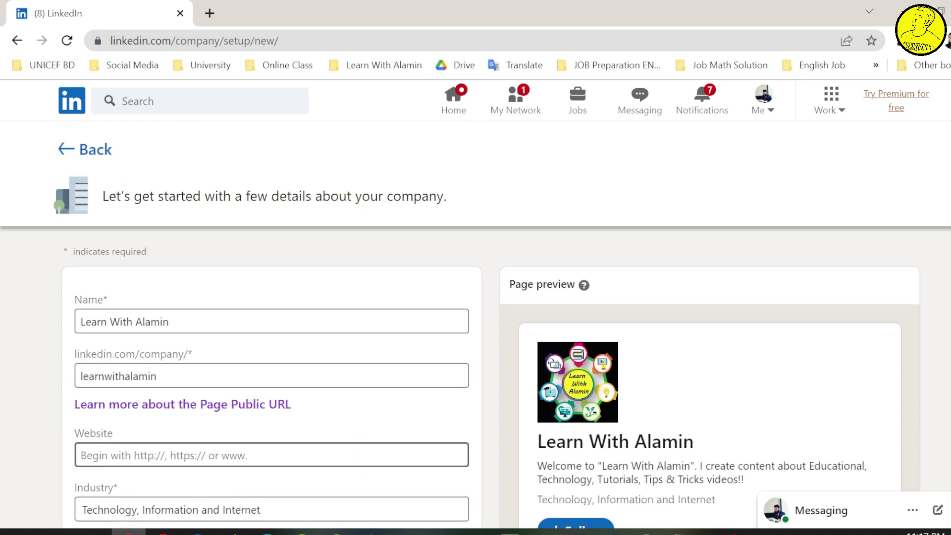
{"action": "scroll", "coordinate": [356, 444], "scroll_direction": "down", "scroll_amount": 10}
{"action": "left_click", "coordinate": [396, 490]}
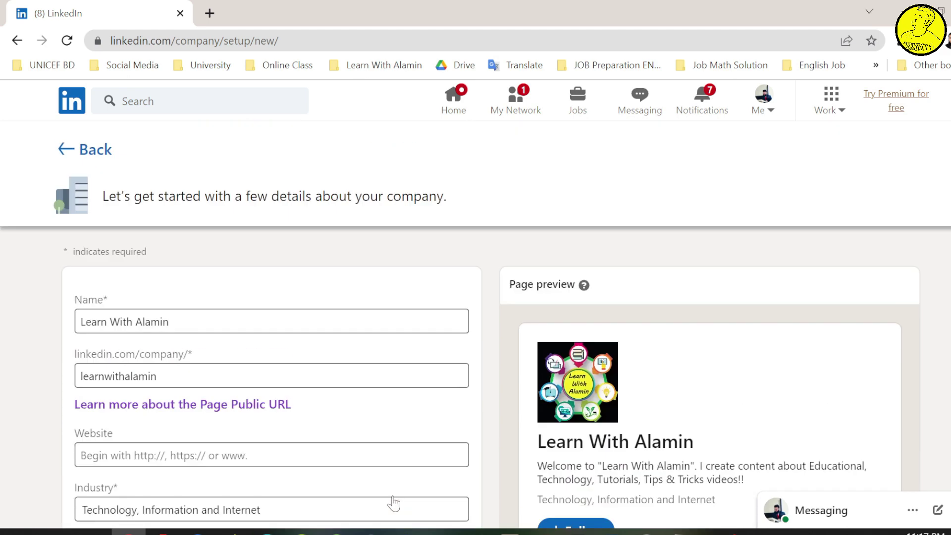
Step: Review the page's public URL and the remaining form details, and submit the form to create the page
{"action": "left_click", "coordinate": [208, 375]}
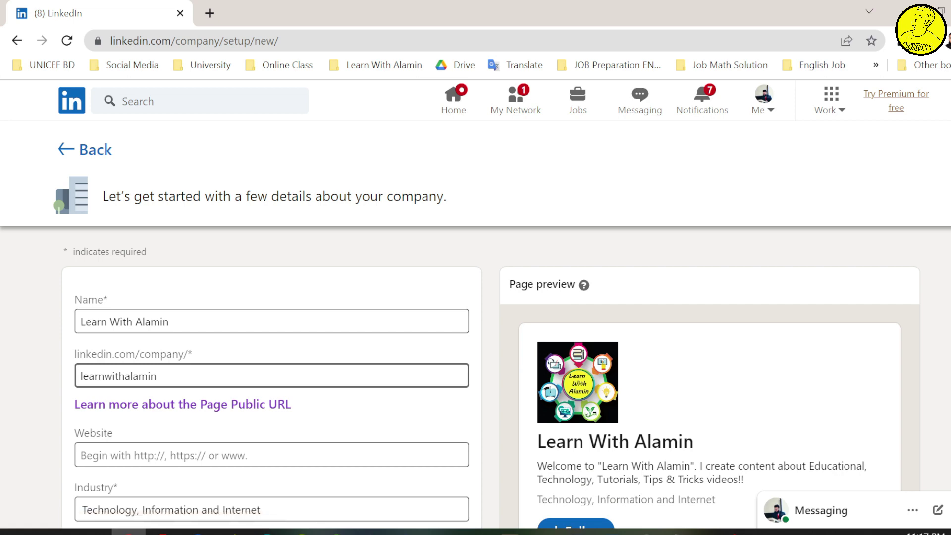
{"action": "scroll", "coordinate": [286, 324], "scroll_direction": "down", "scroll_amount": 3}
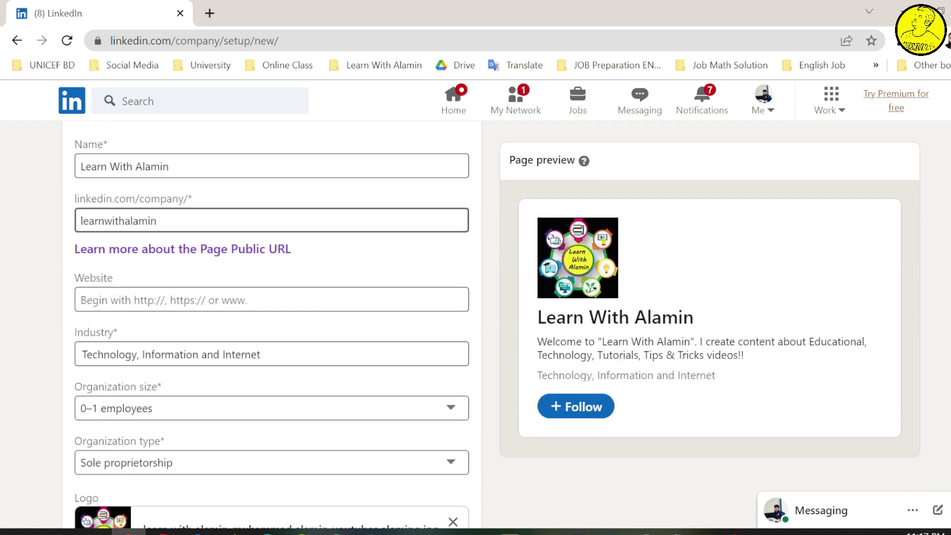
{"action": "scroll", "coordinate": [286, 325], "scroll_direction": "down", "scroll_amount": 5}
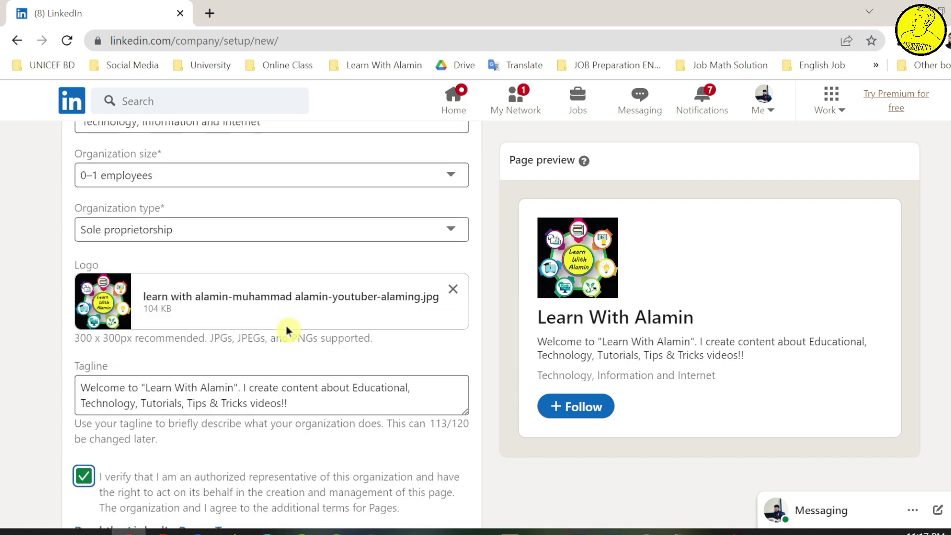
{"action": "scroll", "coordinate": [286, 325], "scroll_direction": "up", "scroll_amount": 5}
{"action": "scroll", "coordinate": [286, 325], "scroll_direction": "down", "scroll_amount": 7}
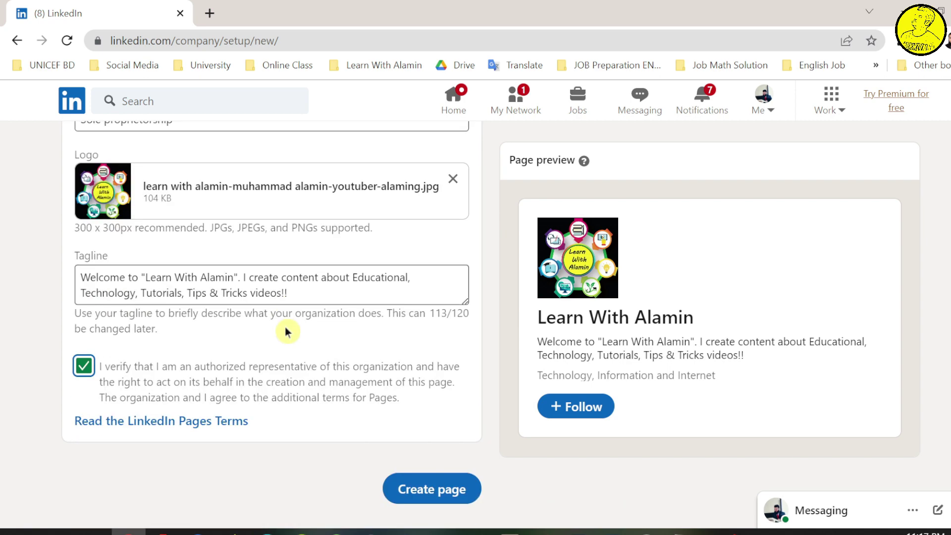
{"action": "left_click", "coordinate": [416, 489]}
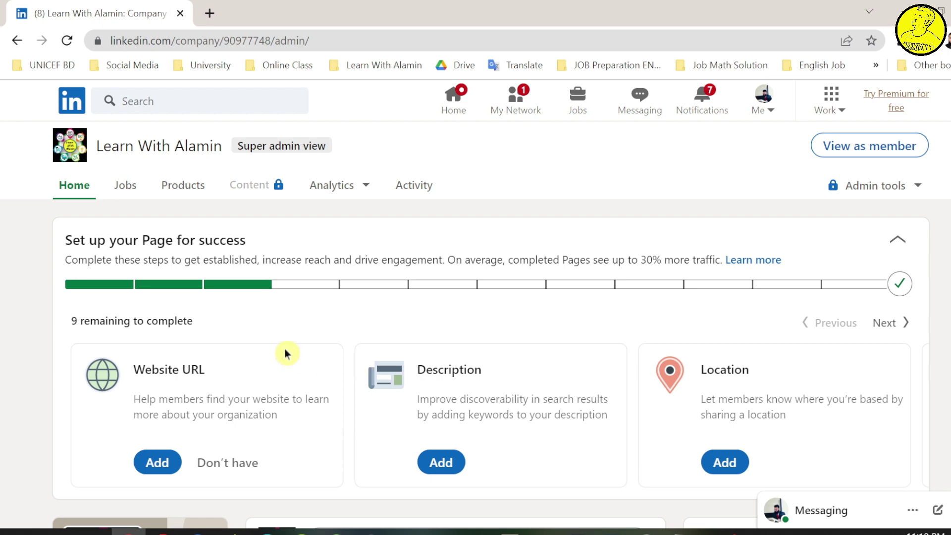
{"action": "scroll", "coordinate": [224, 297], "scroll_direction": "down", "scroll_amount": 5}
{"action": "scroll", "coordinate": [263, 340], "scroll_direction": "up", "scroll_amount": 5}
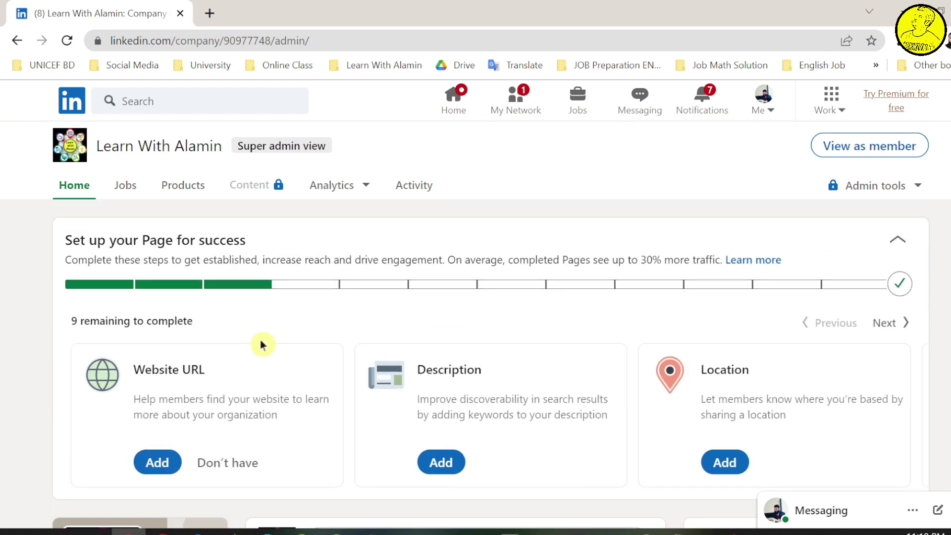
{"action": "left_click", "coordinate": [170, 468]}
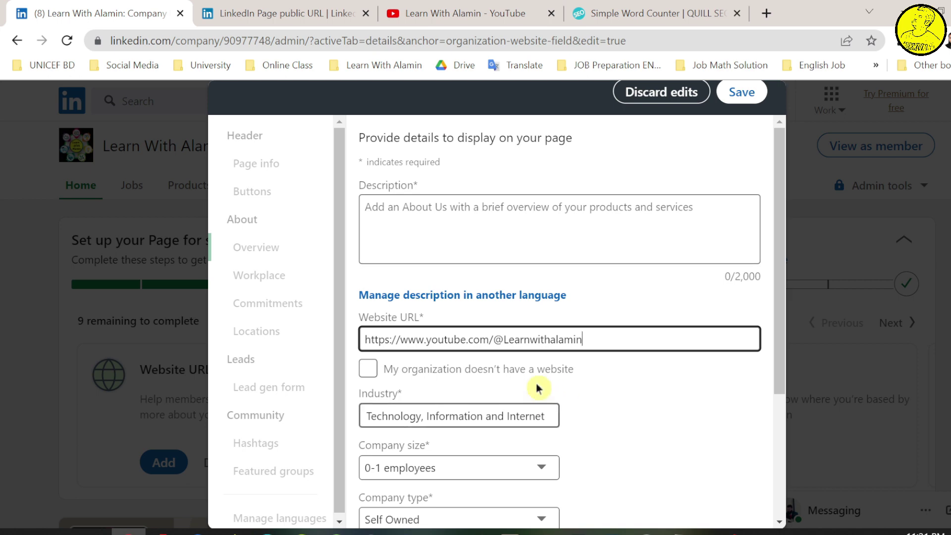
{"action": "left_click", "coordinate": [748, 94]}
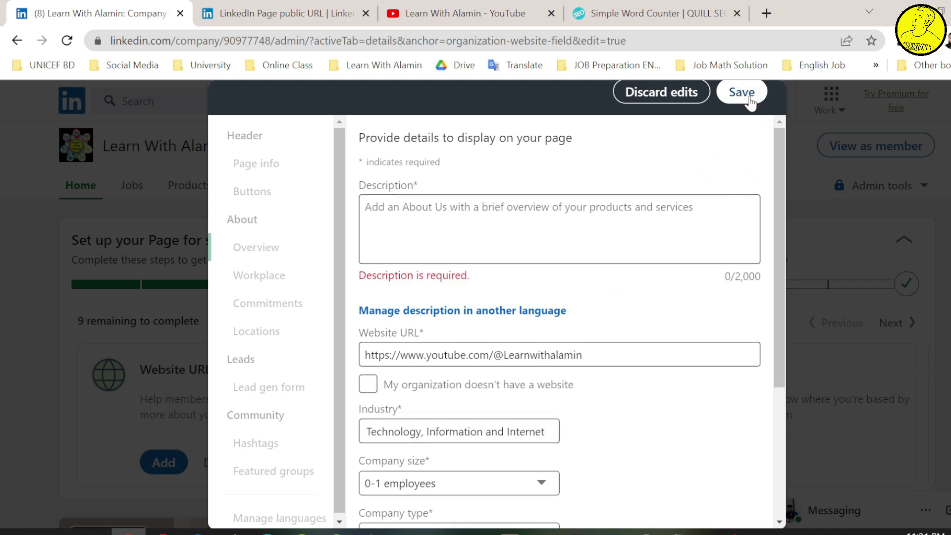
{"action": "left_click", "coordinate": [749, 95]}
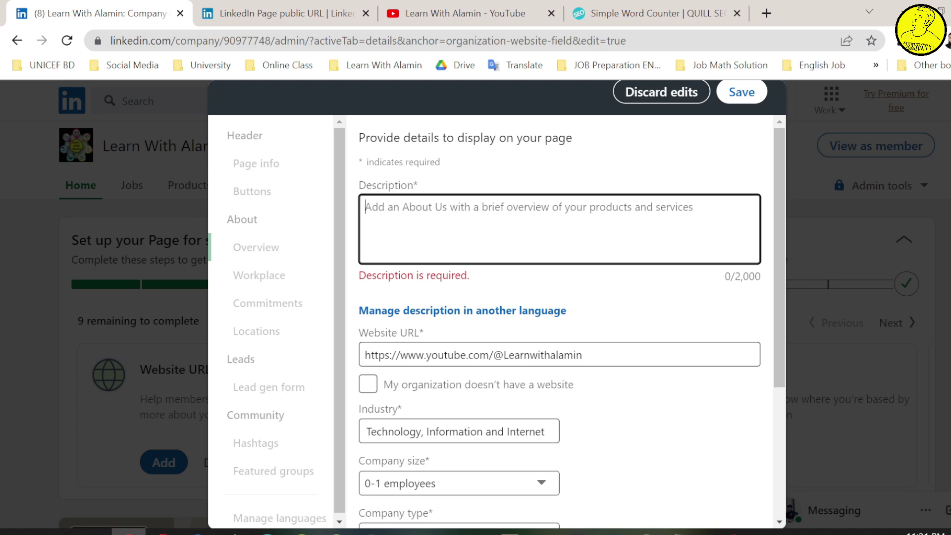
Step: Copy the channel introduction text from the Simple Word Counter page and paste it into the LinkedIn page's Description
{"action": "left_click", "coordinate": [619, 13]}
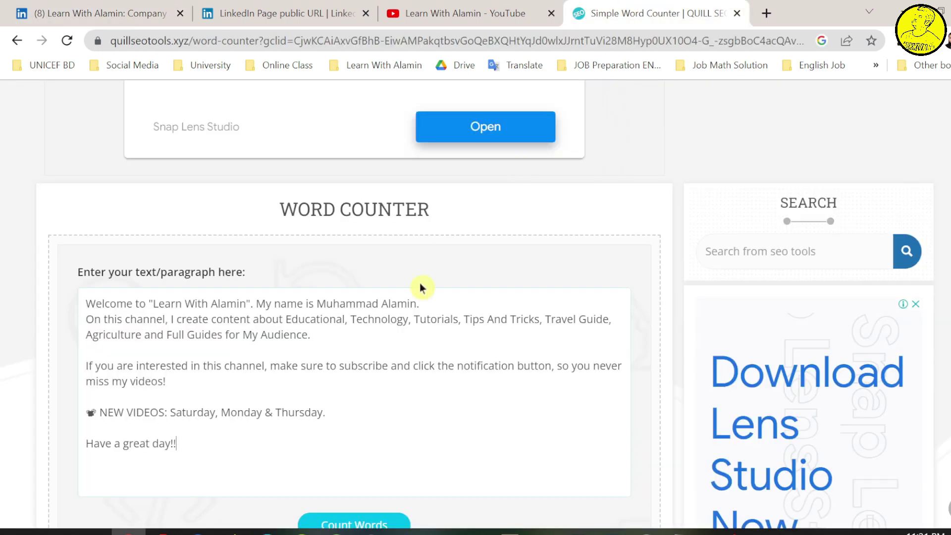
{"action": "key", "text": "ctrl+a"}
{"action": "key", "text": "ctrl+c"}
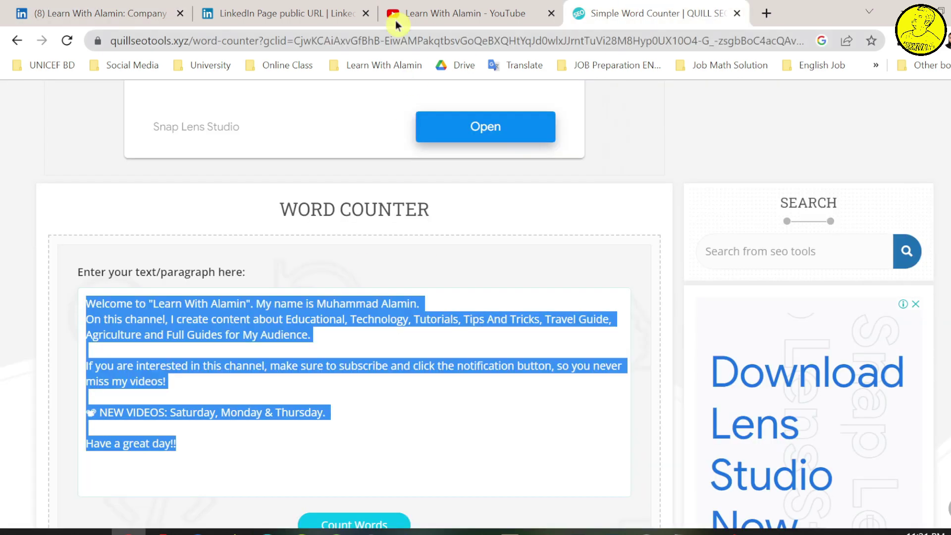
{"action": "left_click", "coordinate": [94, 13]}
{"action": "key", "text": "ctrl+v"}
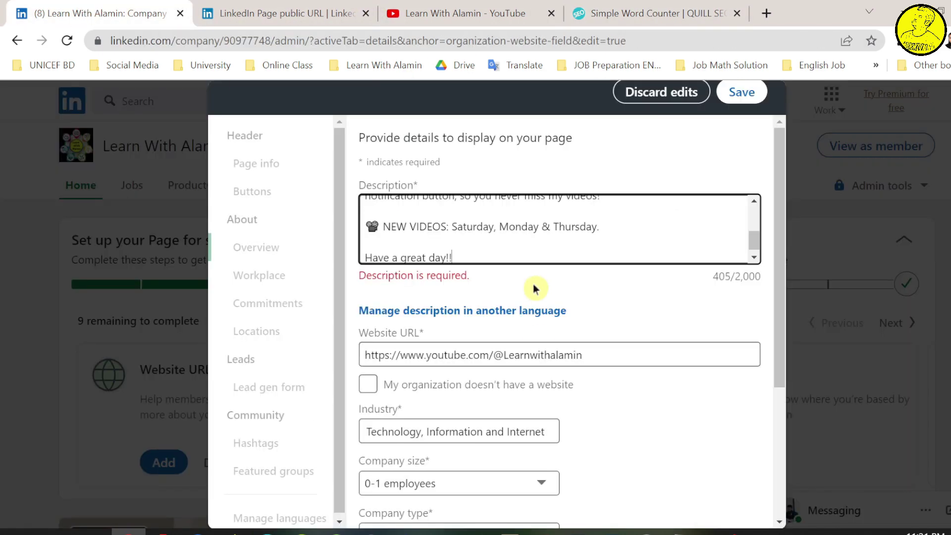
Step: Insert a line break after 'Welcome to "Learn With Alamin".' in the description and save the page details
{"action": "key", "text": "ctrl+Home"}
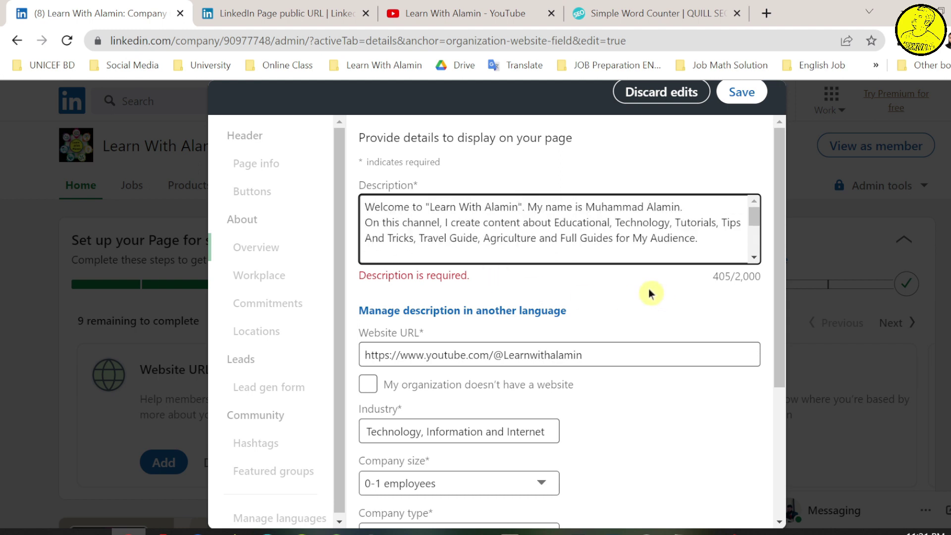
{"action": "left_click", "coordinate": [527, 207]}
{"action": "key", "text": "Return"}
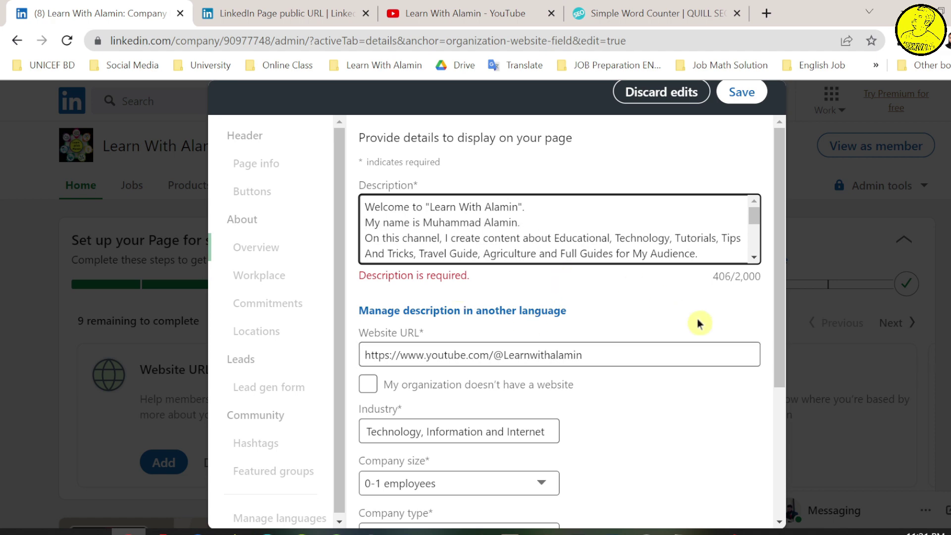
{"action": "left_click", "coordinate": [753, 94]}
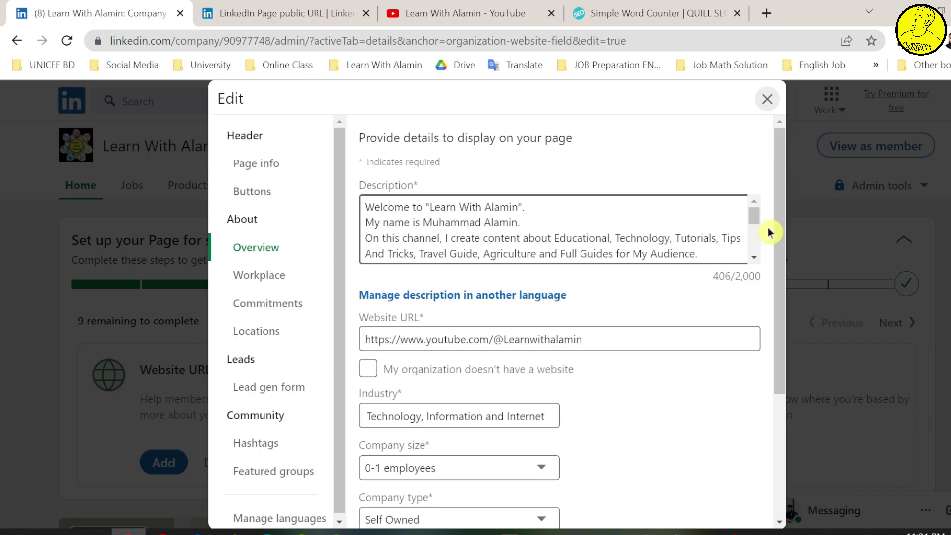
Step: Close the page details editor without sharing the edits in a post, and dismiss the Invite to Follow notice
{"action": "scroll", "coordinate": [751, 213], "scroll_direction": "down", "scroll_amount": 5}
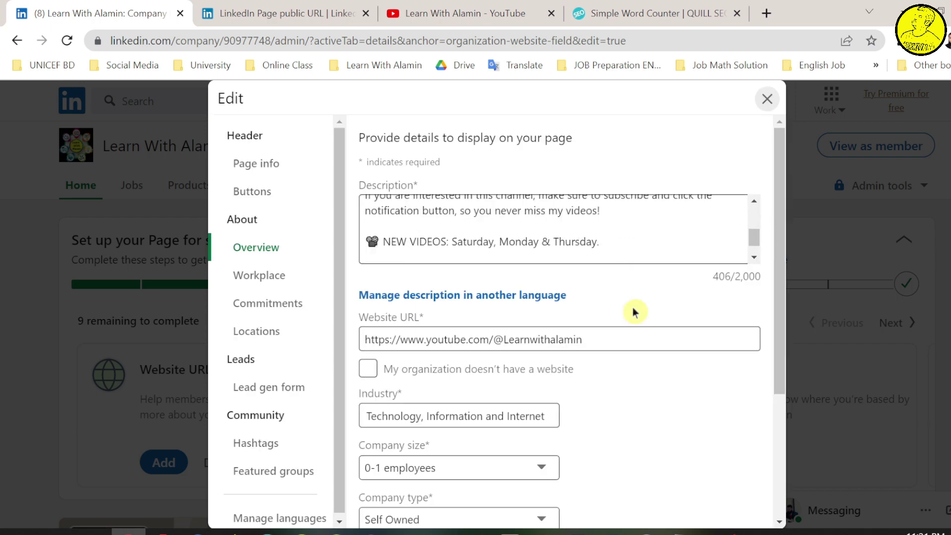
{"action": "left_click", "coordinate": [766, 99]}
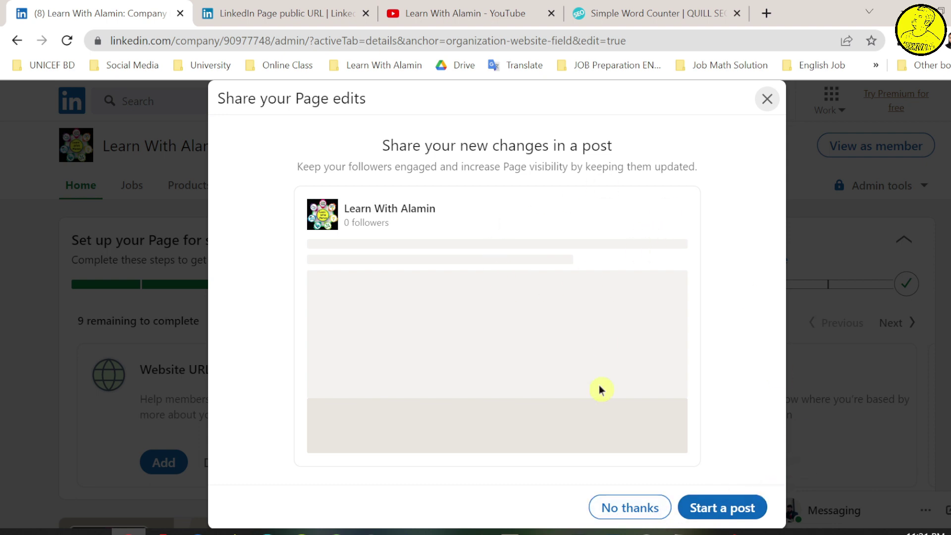
{"action": "left_click", "coordinate": [630, 514]}
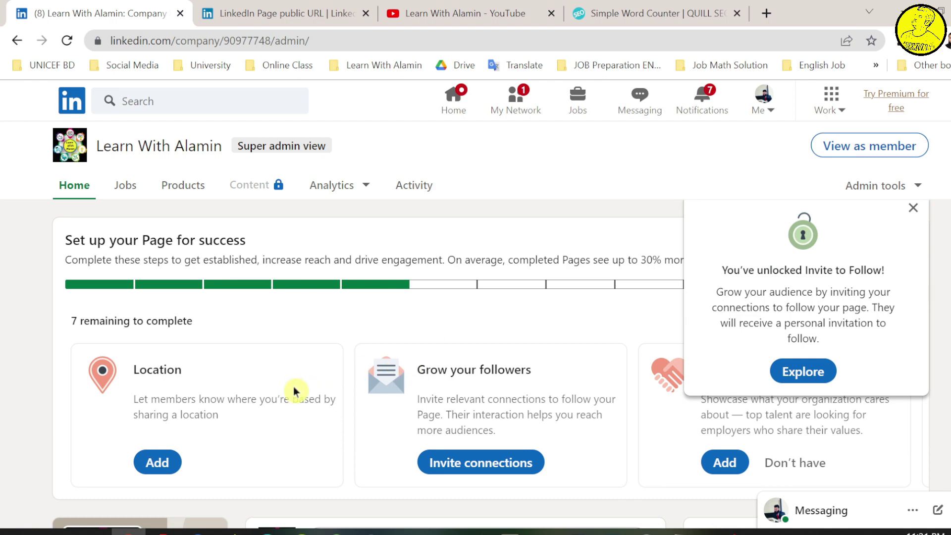
{"action": "left_click", "coordinate": [913, 208]}
Step: Start adding the page's location with Bangladesh as the country, and mark the organization as having no street address
{"action": "scroll", "coordinate": [868, 244], "scroll_direction": "down", "scroll_amount": 5}
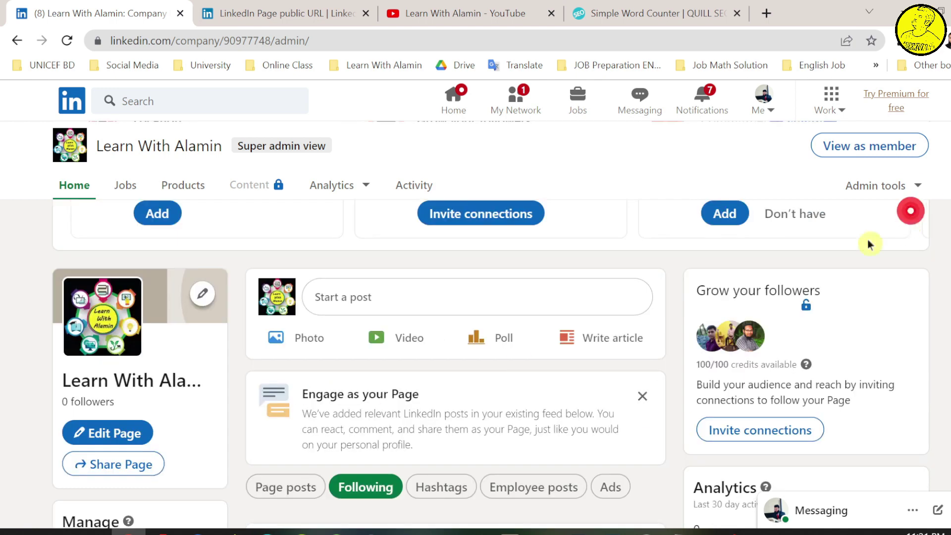
{"action": "scroll", "coordinate": [287, 416], "scroll_direction": "down", "scroll_amount": 2}
{"action": "scroll", "coordinate": [490, 364], "scroll_direction": "up", "scroll_amount": 5}
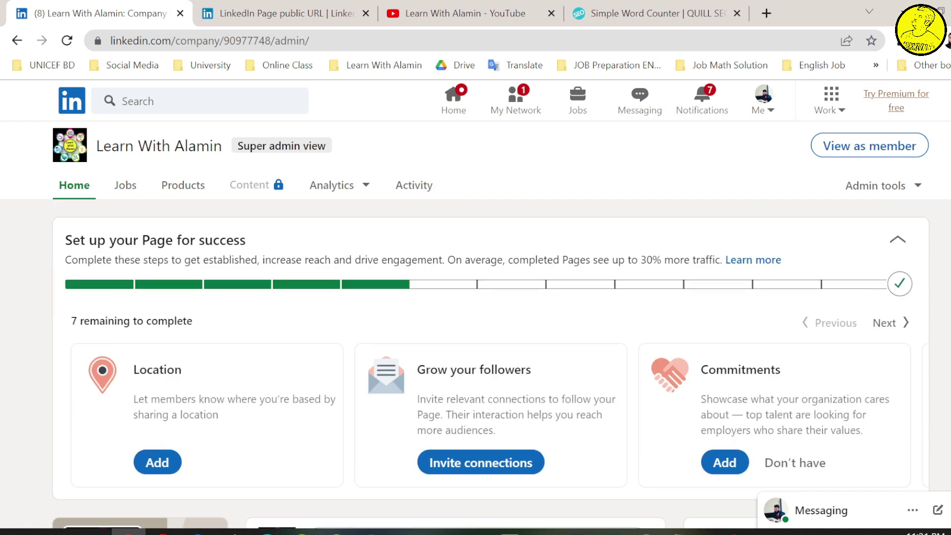
{"action": "left_click", "coordinate": [167, 466]}
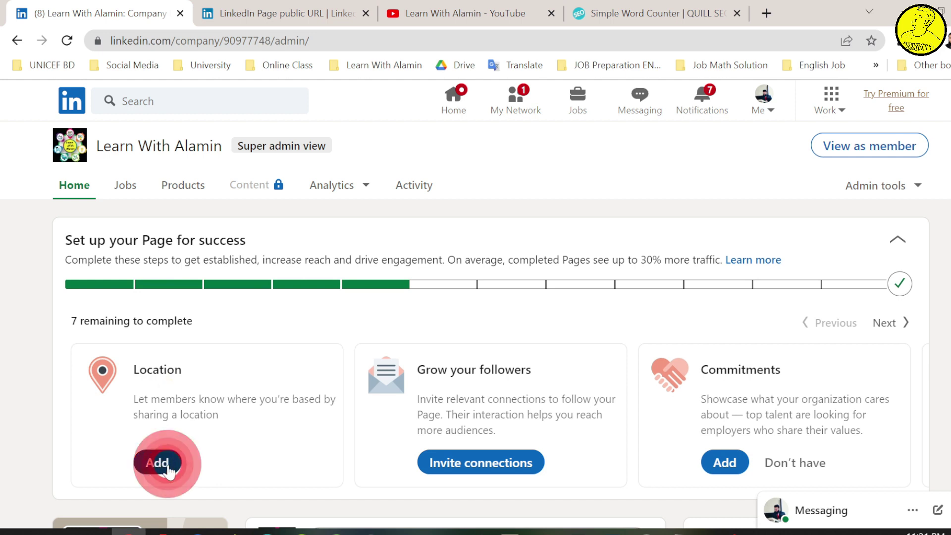
{"action": "left_click", "coordinate": [429, 245]}
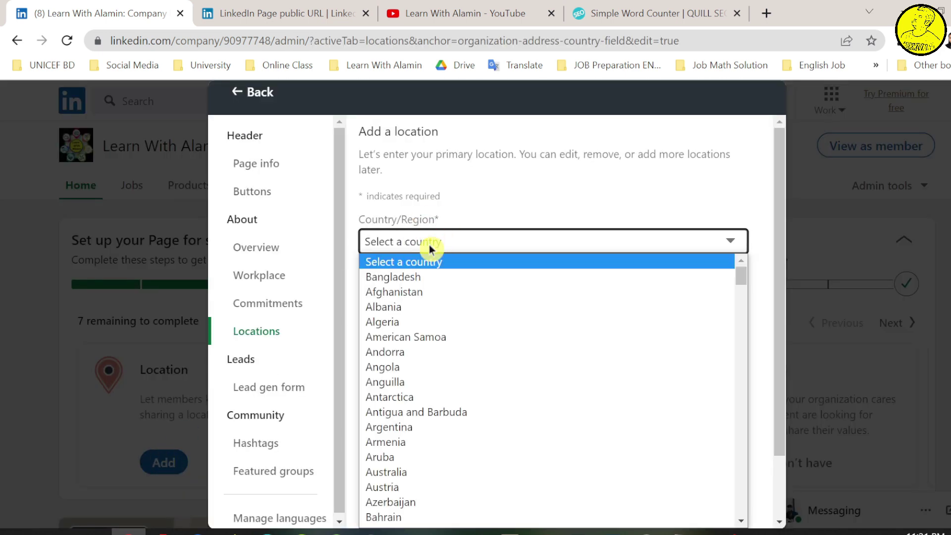
{"action": "left_click", "coordinate": [433, 269]}
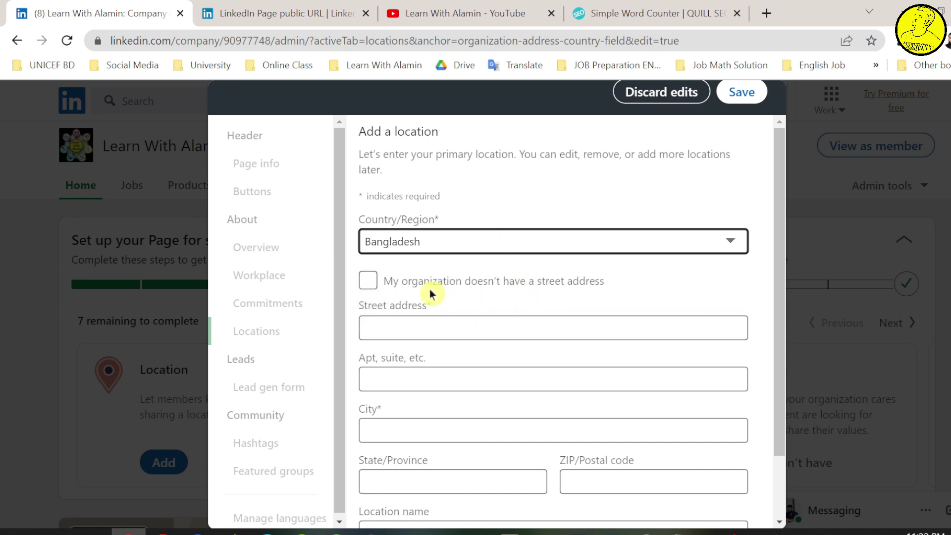
{"action": "left_click", "coordinate": [492, 283]}
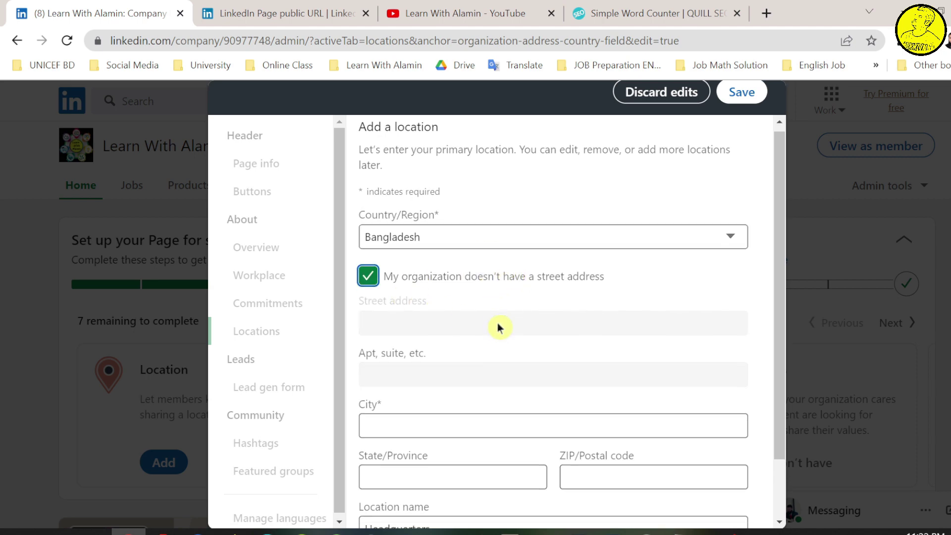
Step: Fill in the headquarters location's city, state/province and postal code, and save the location
{"action": "scroll", "coordinate": [499, 327], "scroll_direction": "down", "scroll_amount": 1}
{"action": "left_click", "coordinate": [463, 352]}
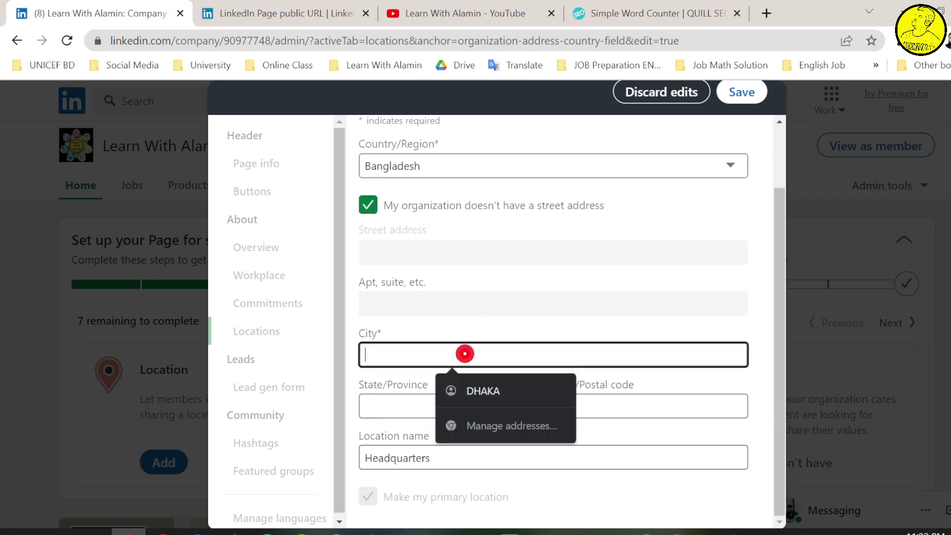
{"action": "left_click", "coordinate": [481, 389]}
{"action": "left_click", "coordinate": [574, 406]}
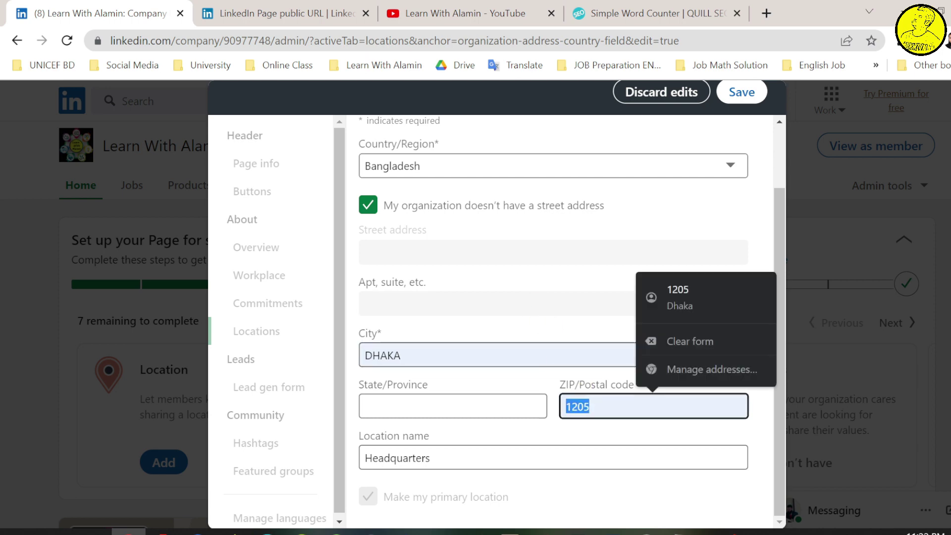
{"action": "key", "text": "shift+Tab"}
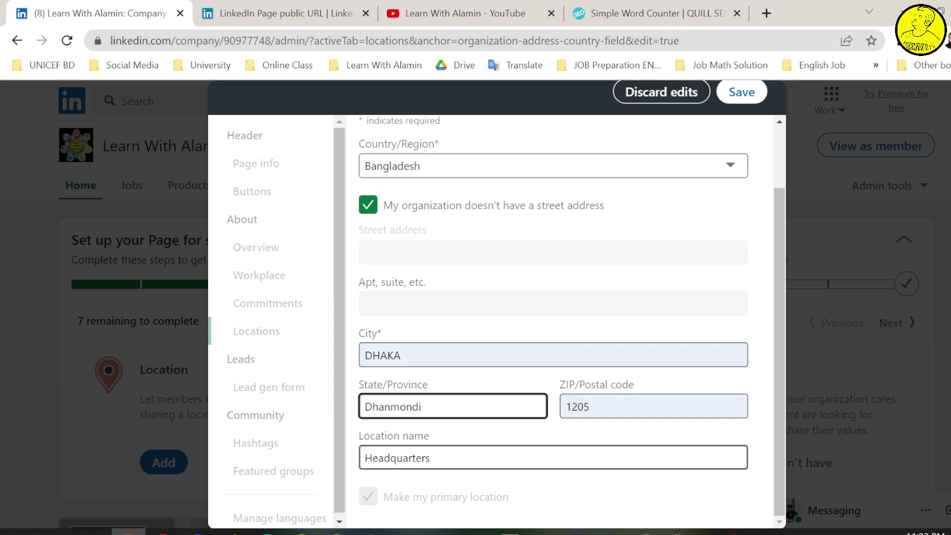
{"action": "left_click", "coordinate": [495, 355]}
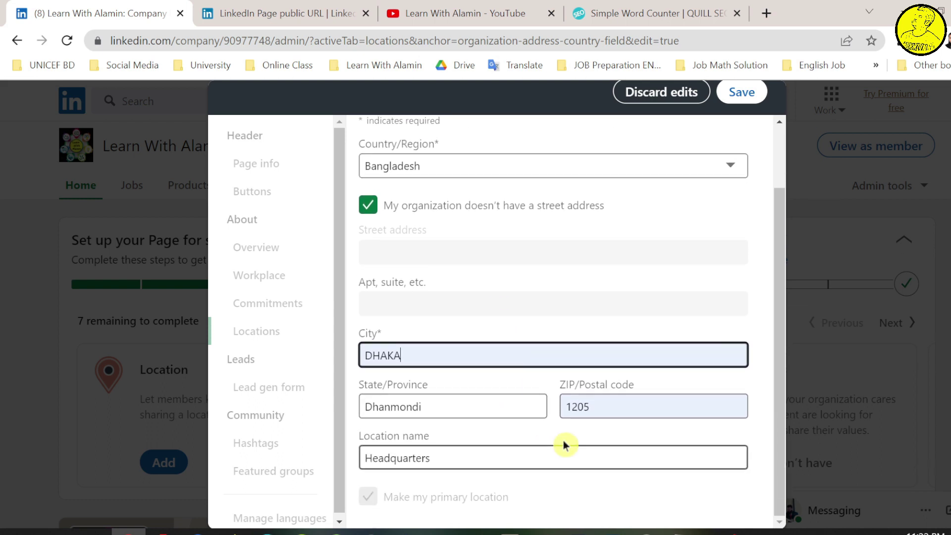
{"action": "scroll", "coordinate": [691, 297], "scroll_direction": "up", "scroll_amount": 2}
{"action": "left_click", "coordinate": [752, 95]}
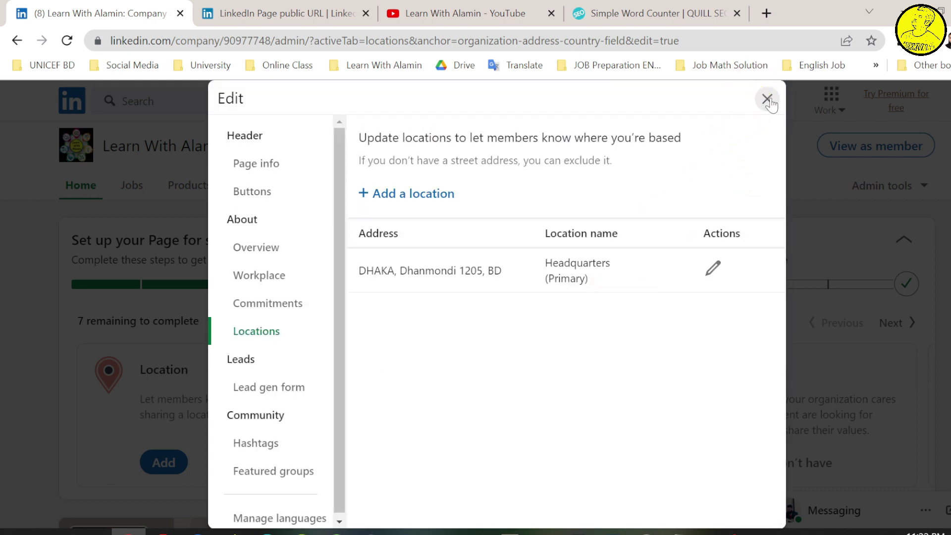
Step: Close the locations editor without sharing a post about the edits, and dismiss the Content Suggestions notice
{"action": "left_click", "coordinate": [768, 101]}
{"action": "left_click", "coordinate": [630, 506]}
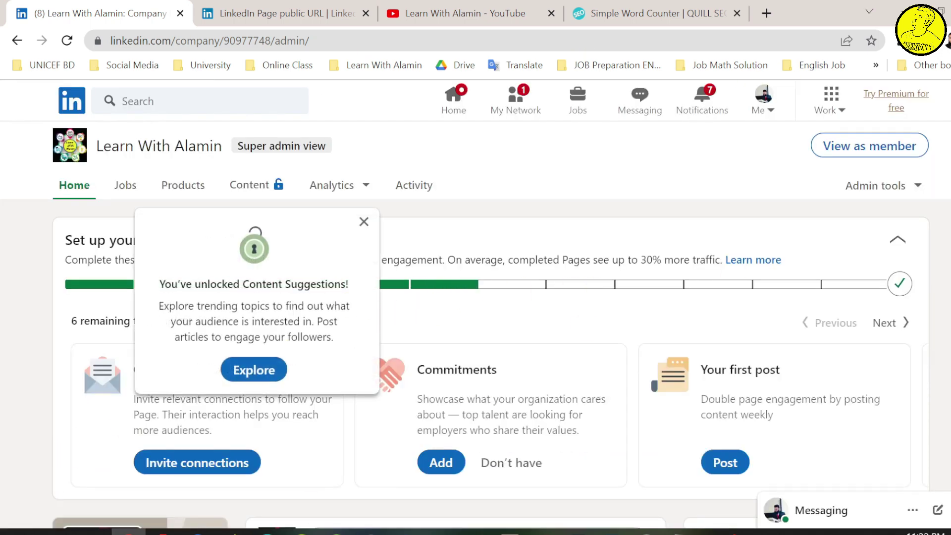
{"action": "left_click", "coordinate": [363, 221]}
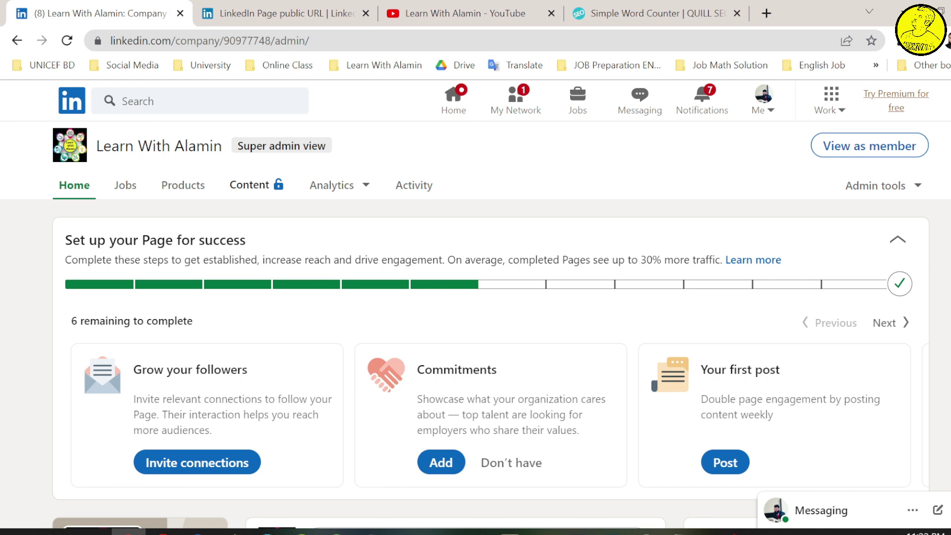
Step: Start inviting connections to follow the page, and select the second, fourth, sixth and seventh people in the list
{"action": "left_click", "coordinate": [197, 466]}
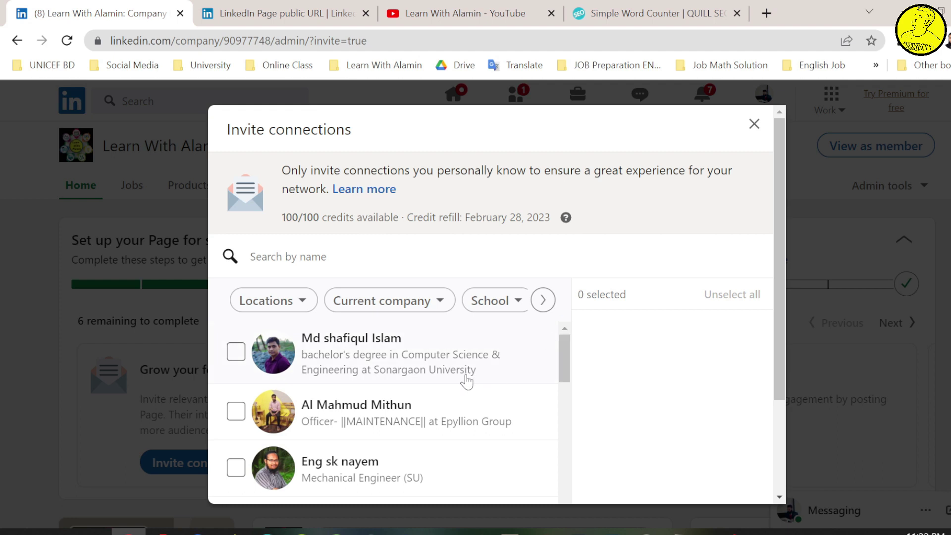
{"action": "left_click", "coordinate": [447, 417]}
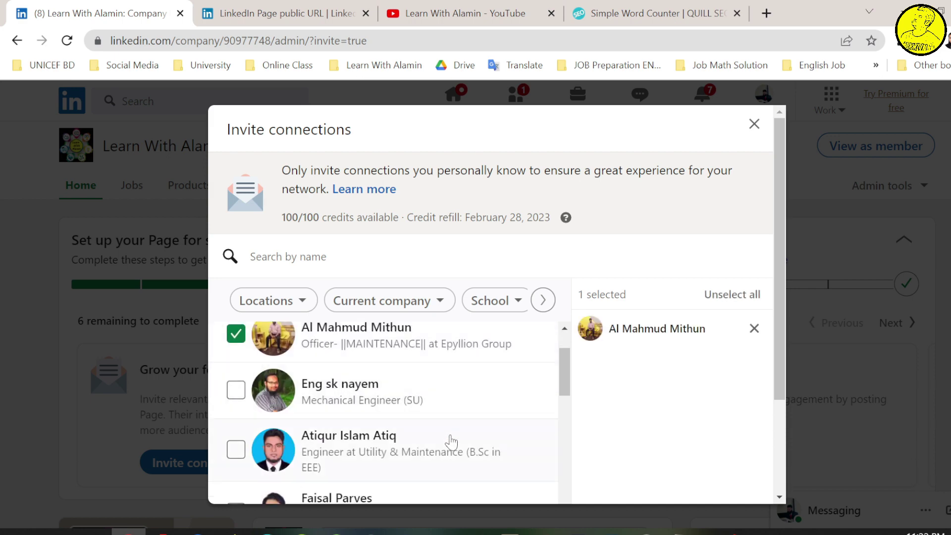
{"action": "left_click", "coordinate": [451, 442]}
{"action": "scroll", "coordinate": [452, 442], "scroll_direction": "down", "scroll_amount": 1}
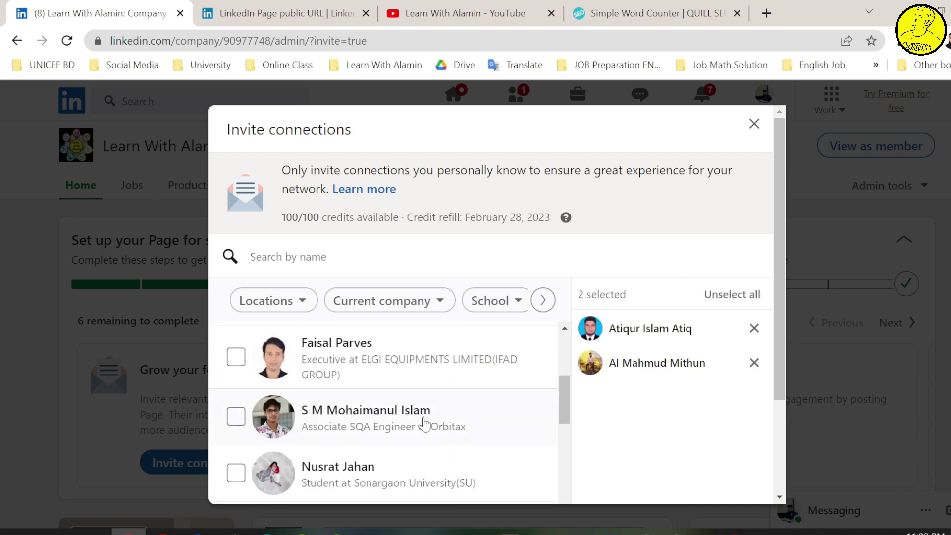
{"action": "left_click", "coordinate": [462, 464]}
{"action": "left_click", "coordinate": [471, 429]}
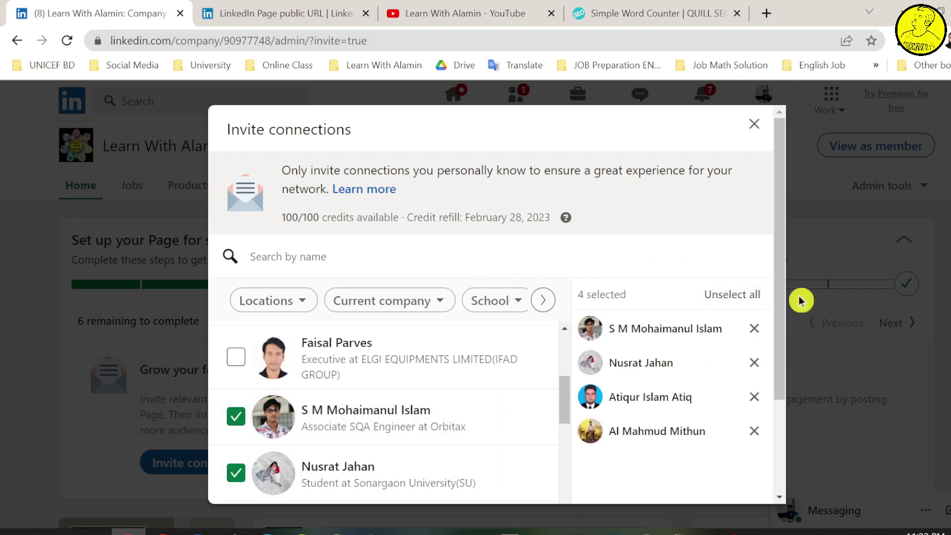
Step: Send the invitations to the four selected connections, and decline the offer to start a post
{"action": "scroll", "coordinate": [597, 323], "scroll_direction": "down", "scroll_amount": 1}
{"action": "scroll", "coordinate": [721, 481], "scroll_direction": "down", "scroll_amount": 2}
{"action": "scroll", "coordinate": [721, 477], "scroll_direction": "up", "scroll_amount": 2}
{"action": "scroll", "coordinate": [723, 480], "scroll_direction": "down", "scroll_amount": 2}
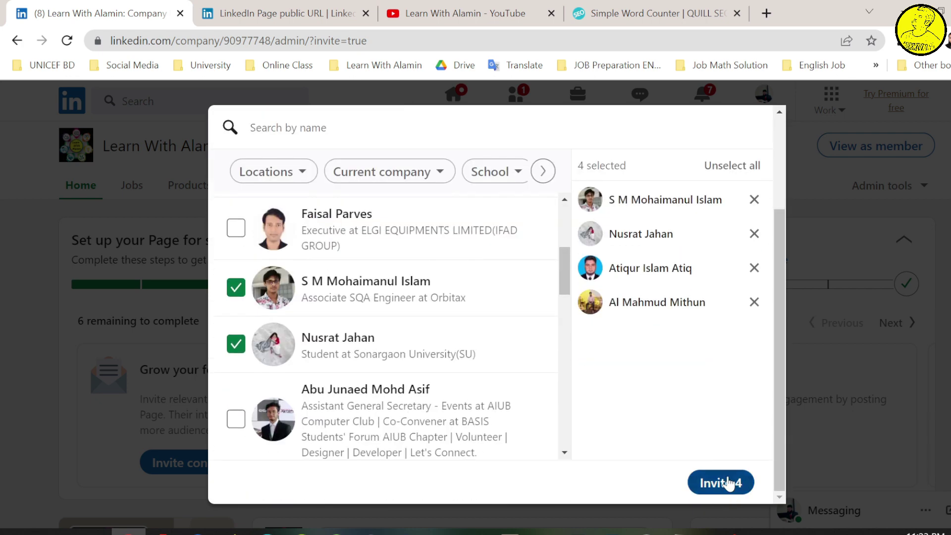
{"action": "left_click", "coordinate": [728, 483]}
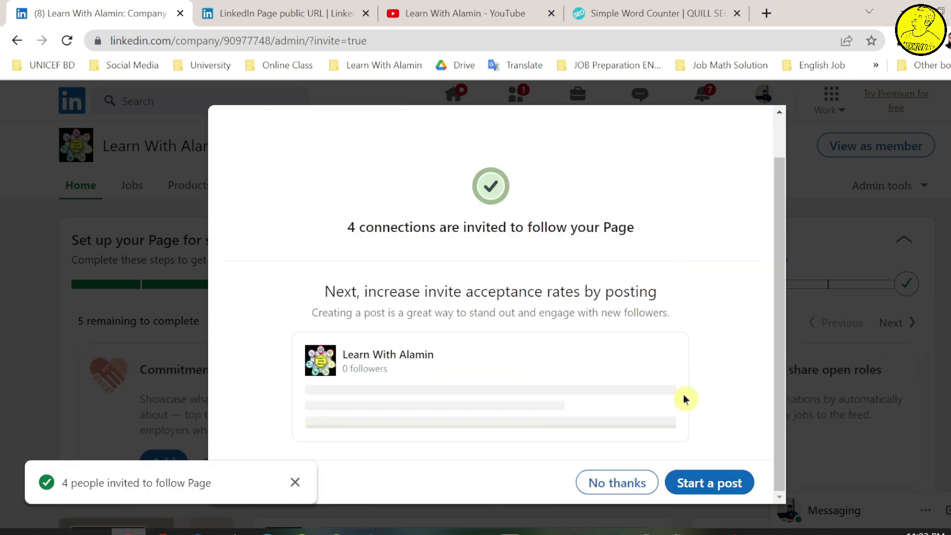
{"action": "left_click", "coordinate": [617, 485]}
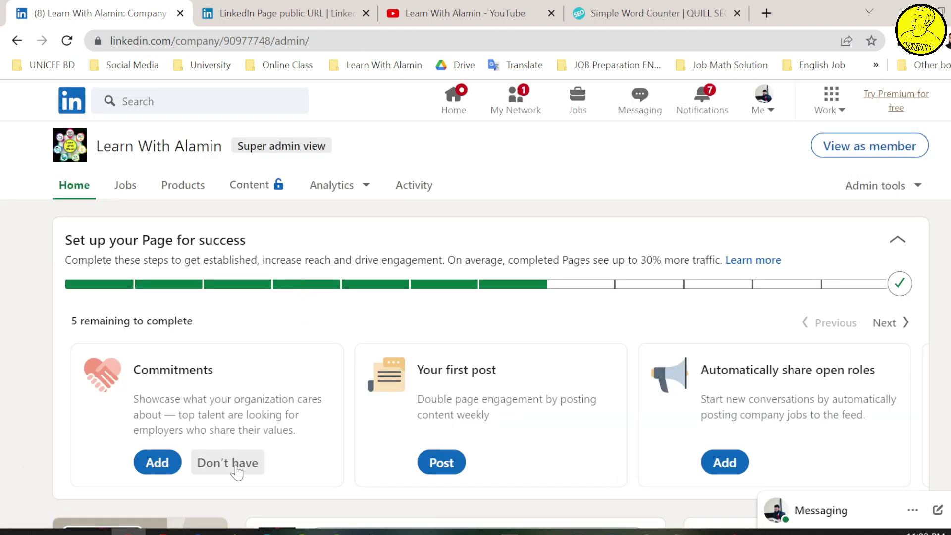
{"action": "left_click", "coordinate": [154, 463]}
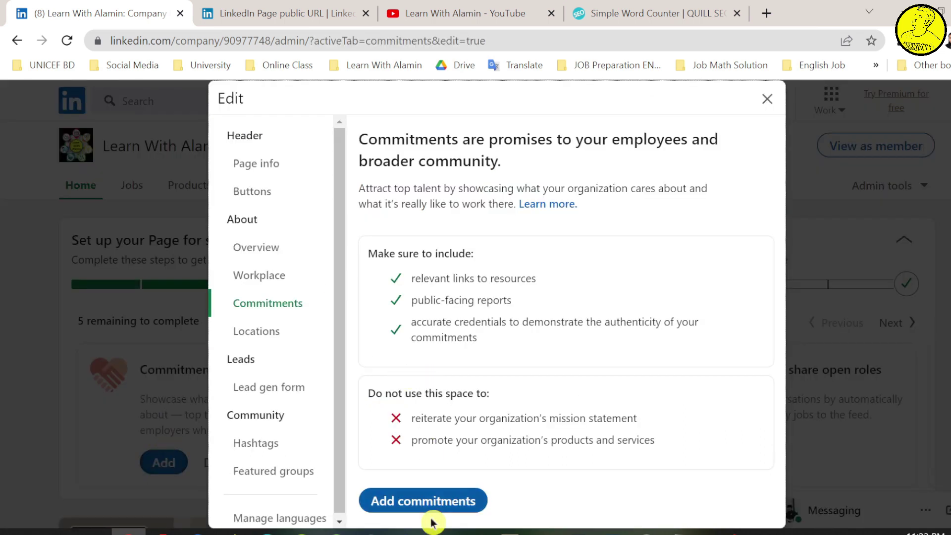
{"action": "left_click", "coordinate": [423, 501]}
{"action": "left_click", "coordinate": [435, 266]}
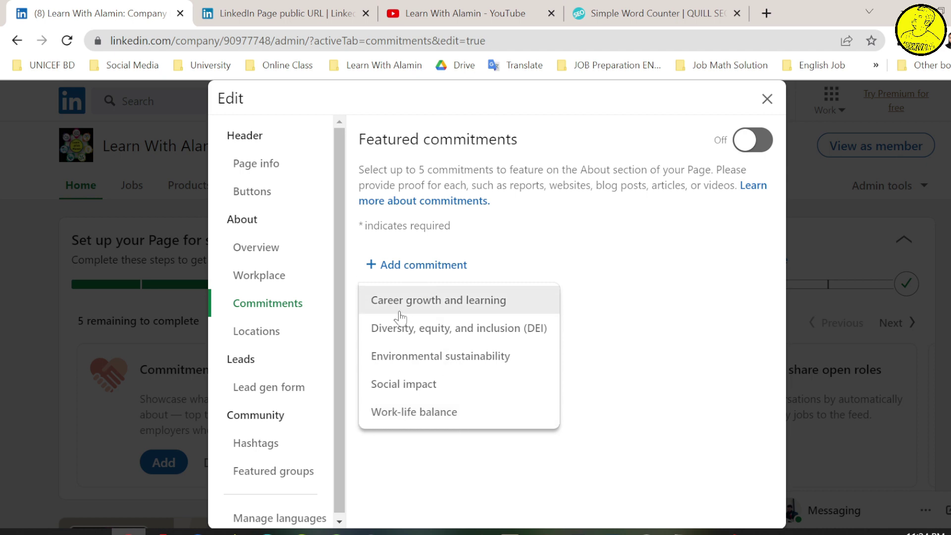
{"action": "left_click", "coordinate": [495, 303]}
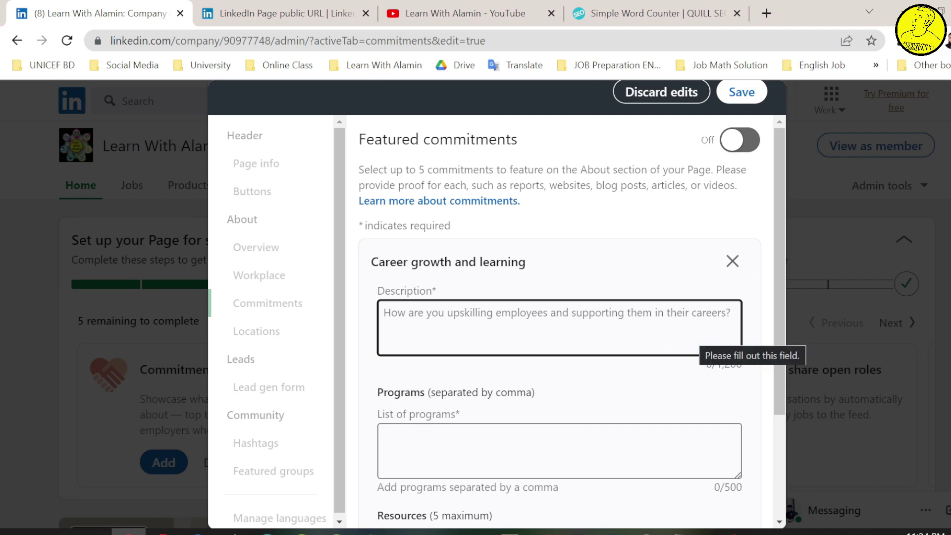
{"action": "scroll", "coordinate": [693, 342], "scroll_direction": "down", "scroll_amount": 3}
{"action": "scroll", "coordinate": [531, 367], "scroll_direction": "up", "scroll_amount": 3}
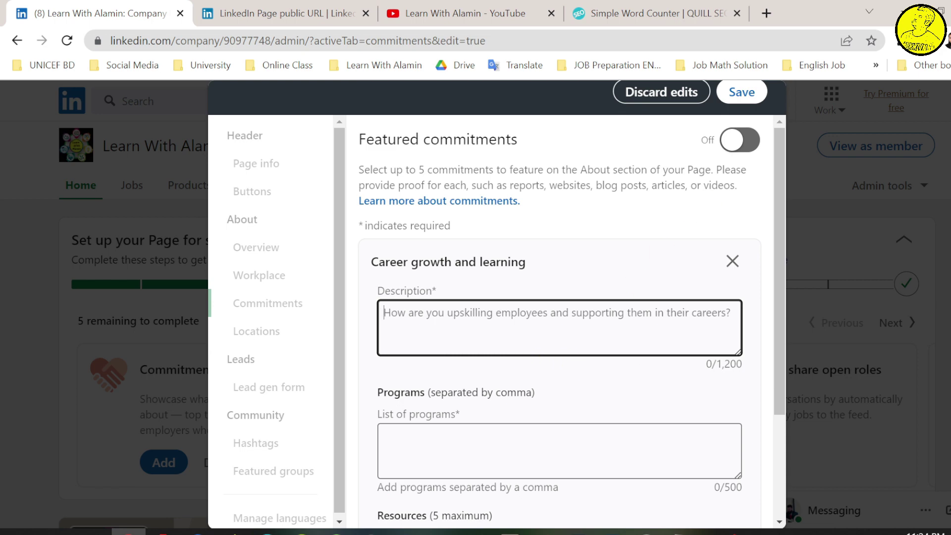
{"action": "left_click", "coordinate": [679, 93]}
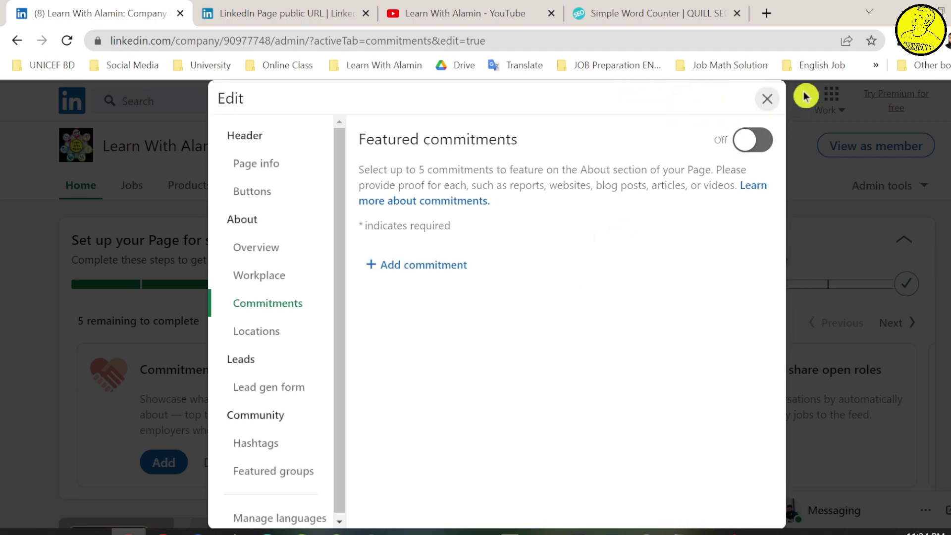
{"action": "left_click", "coordinate": [766, 99]}
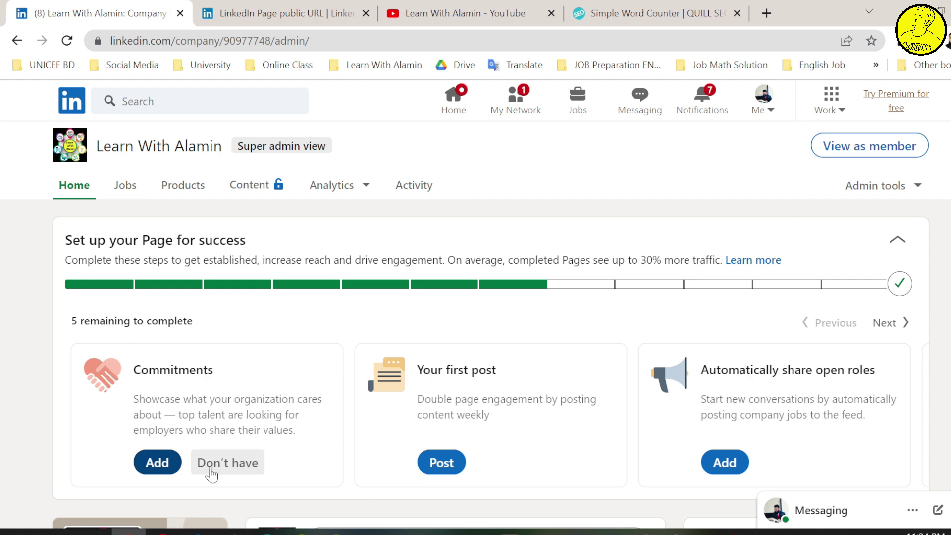
Step: Mark the Commitments setup task as something the organization doesn't have
{"action": "left_click", "coordinate": [213, 473]}
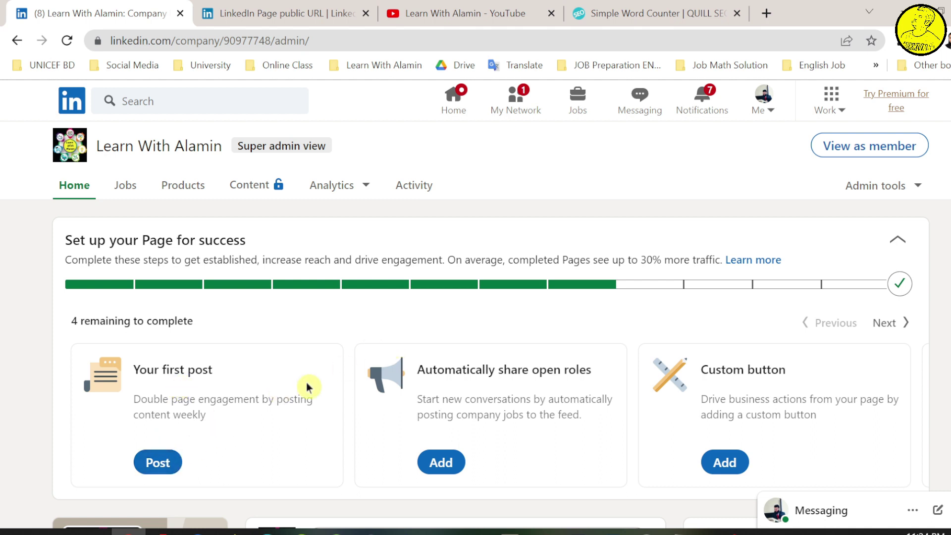
Step: Draft the page's first post with the "Learn With Alamin" welcome text and Saturday, Monday & Thursday video schedule, putting the name introduction on its own line
{"action": "left_click", "coordinate": [153, 469]}
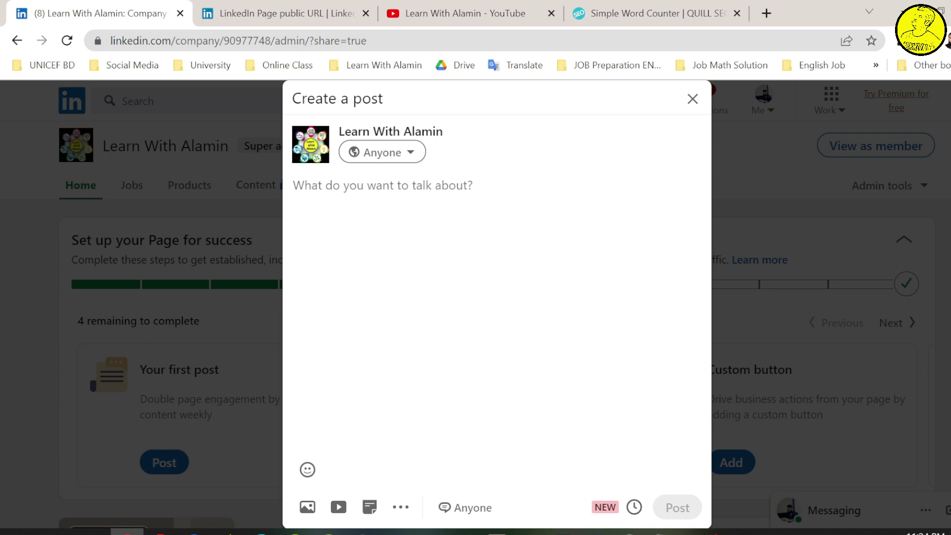
{"action": "type", "text": "Welcome to \"Learn With Alamin\". My name is Muhammad Alamin. On this channel, I create content about Educational, Technology, Tutorials, Tips And Tricks, Travel Guide, Agriculture and Full Guides for My Audience.  If you are interested in this channel, make sure to subscribe and click the notification button, so you never miss my videos!  🎥 NEW VIDEOS: Saturday, Monday & Thursday.  Have a great day!!"}
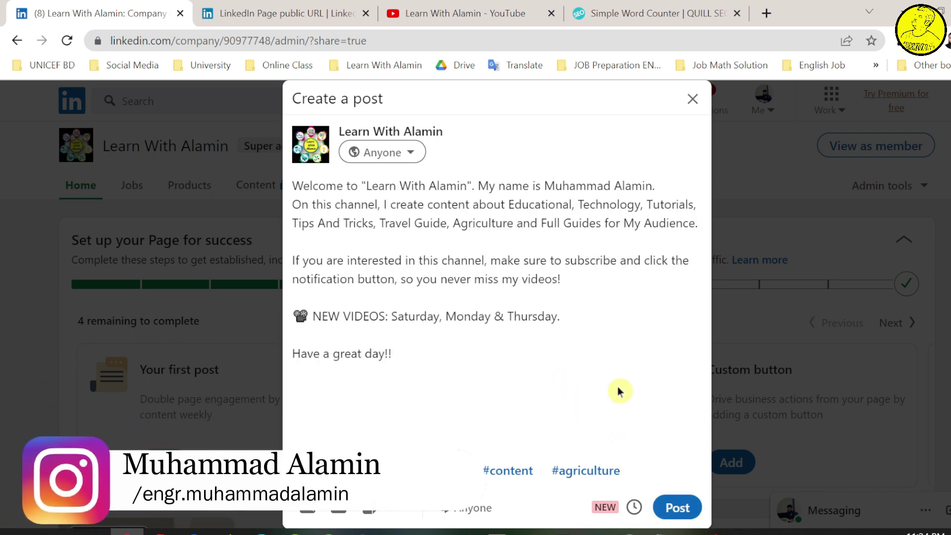
{"action": "left_click", "coordinate": [481, 185]}
{"action": "key", "text": "Return"}
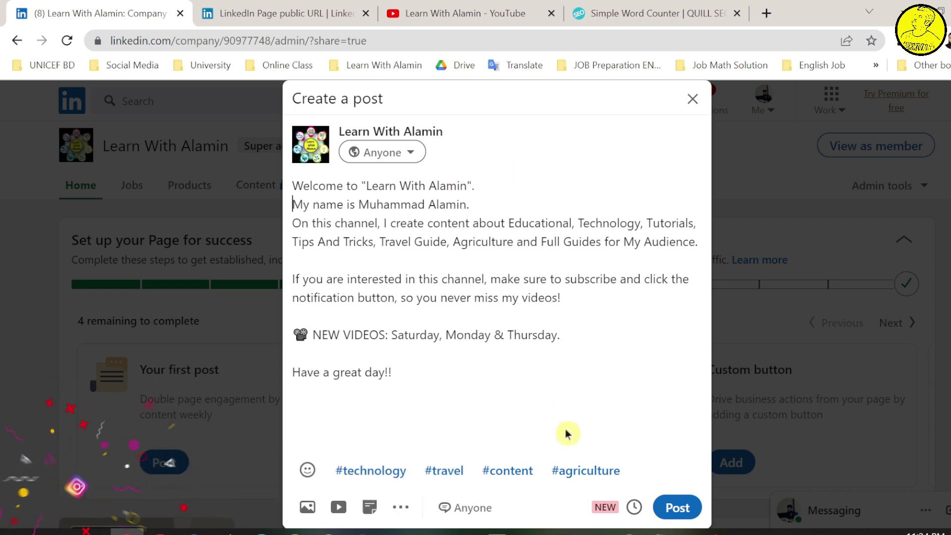
{"action": "left_click", "coordinate": [396, 407]}
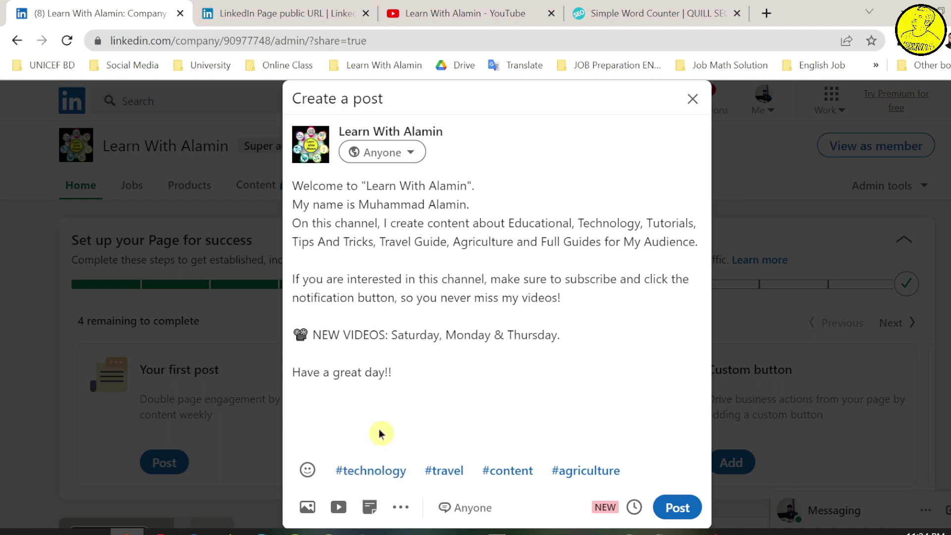
Step: Add the hashtags #technology, #agriculture, #content, #travel, #learnwithalamin and one with the creator's full name at the end of the post
{"action": "left_click", "coordinate": [382, 472]}
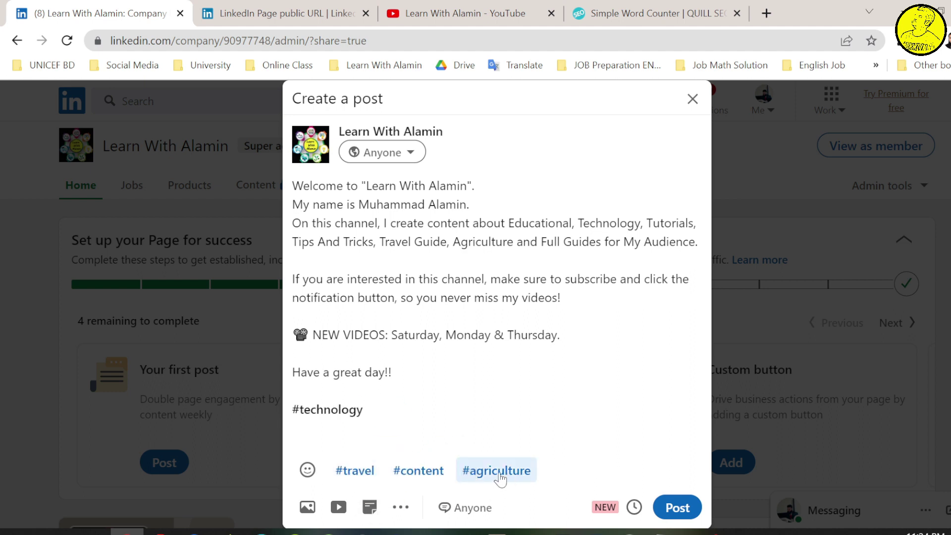
{"action": "left_click", "coordinate": [495, 470]}
{"action": "left_click", "coordinate": [419, 470]}
{"action": "left_click", "coordinate": [353, 471]}
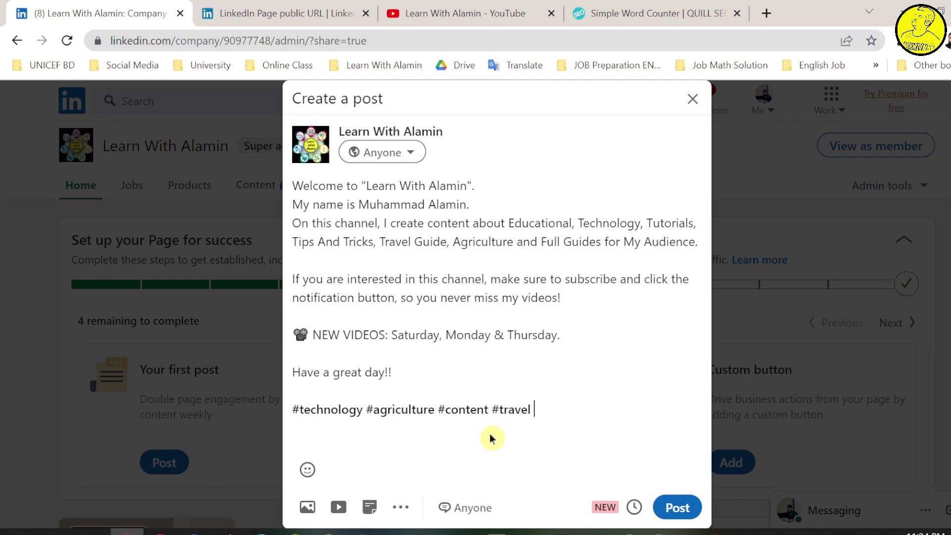
{"action": "type", "text": "#lea"}
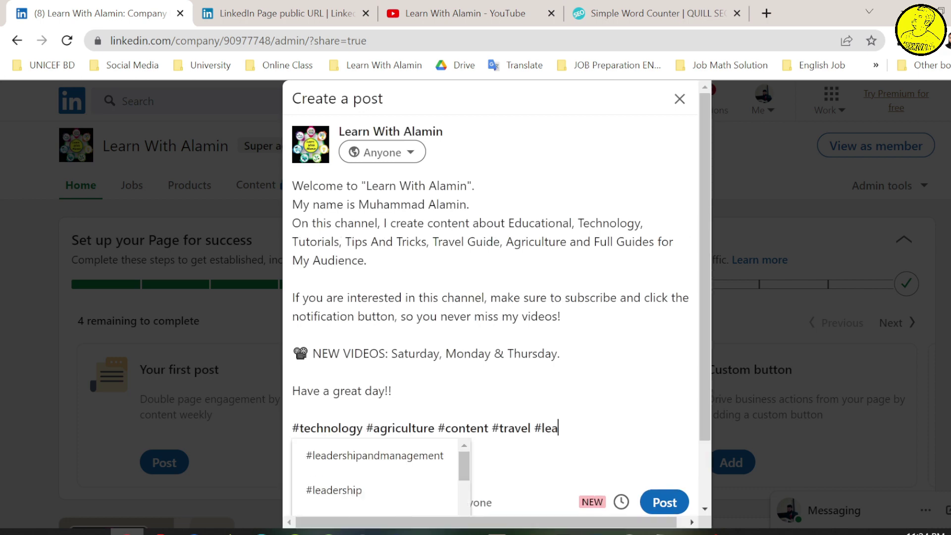
{"action": "type", "text": "rnwithalamin #"}
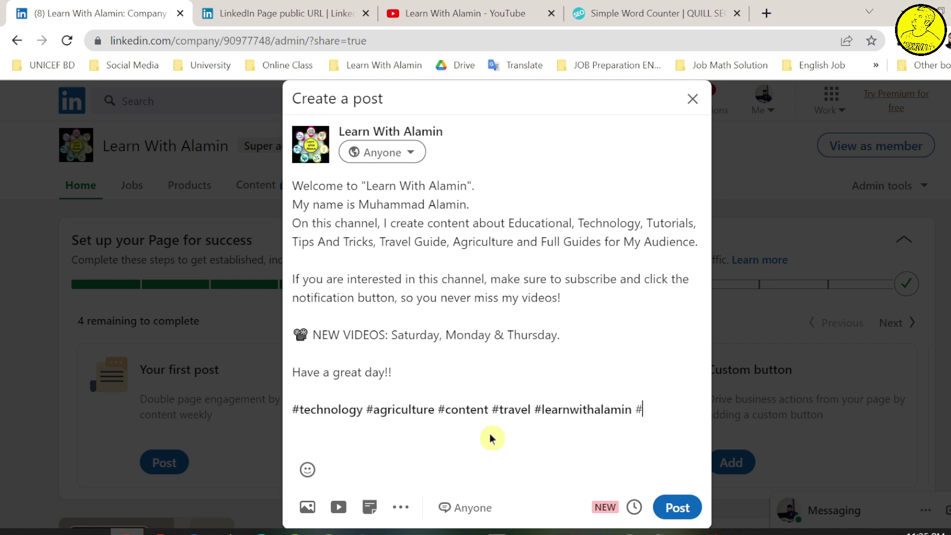
{"action": "type", "text": "muham"}
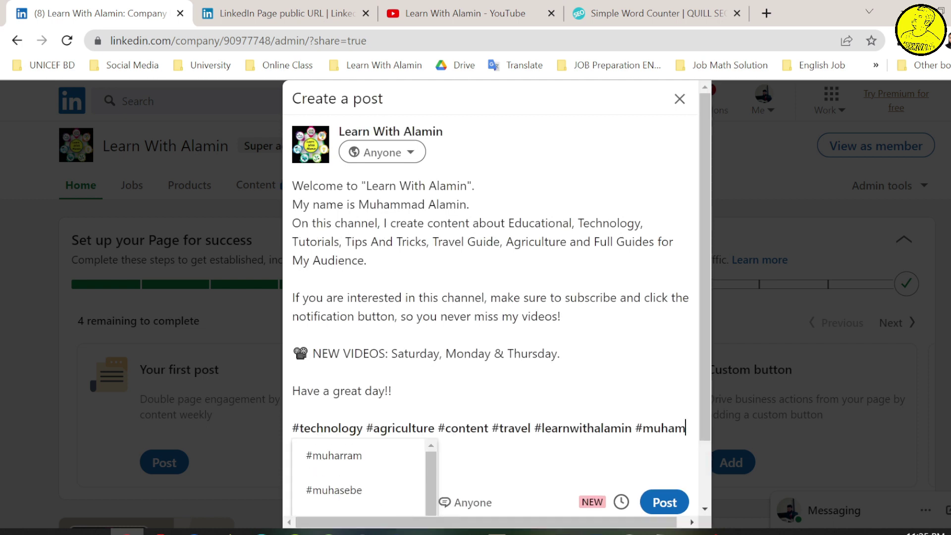
{"action": "type", "text": "madalamin"}
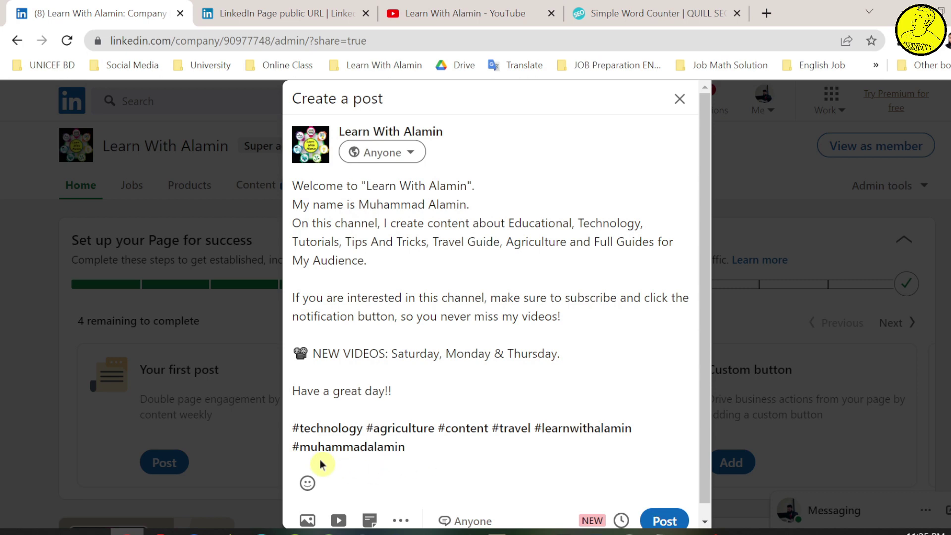
Step: Publish the post, and decline sharing it on the personal profile
{"action": "scroll", "coordinate": [707, 484], "scroll_direction": "down", "scroll_amount": 1}
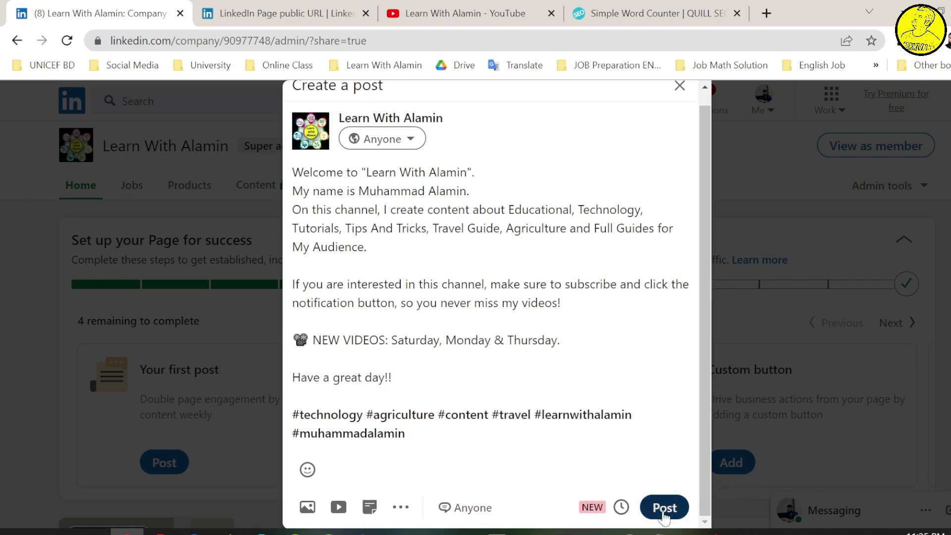
{"action": "left_click", "coordinate": [664, 507]}
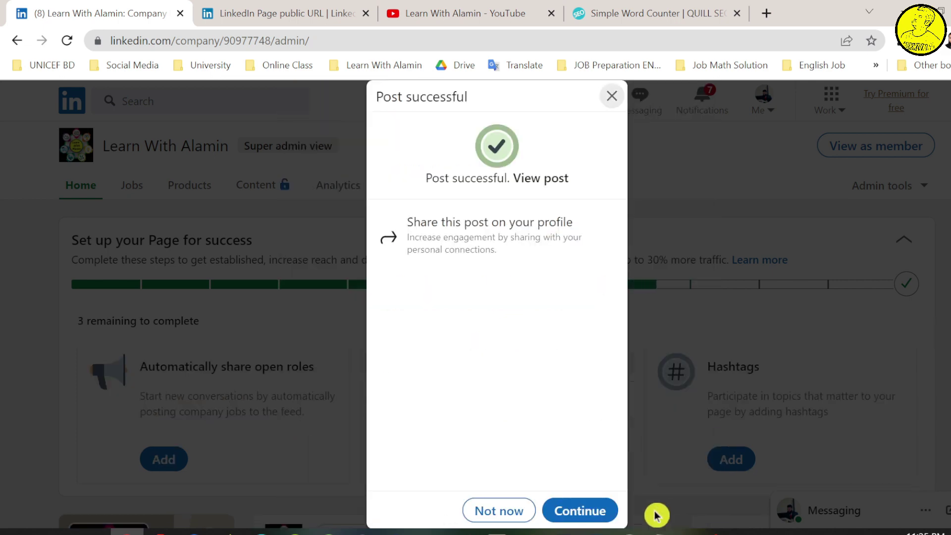
{"action": "left_click", "coordinate": [498, 510]}
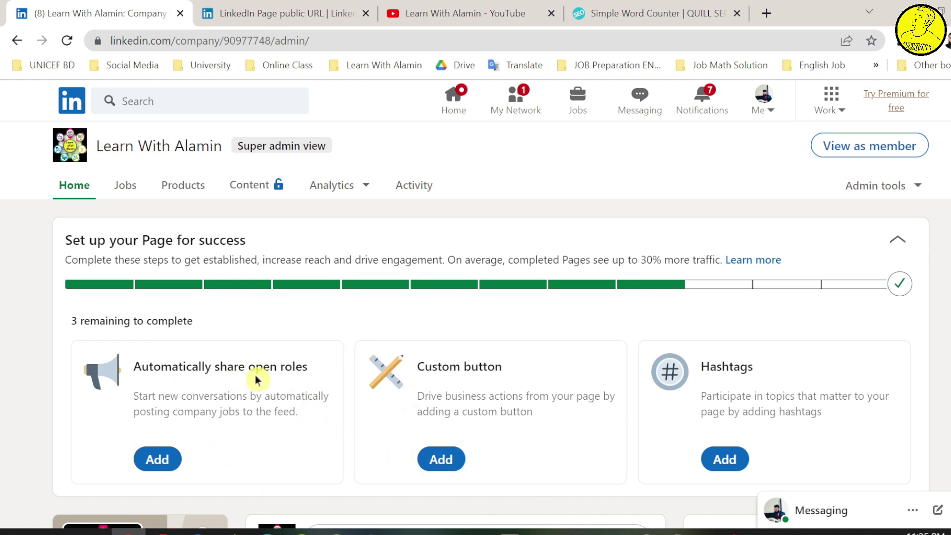
Step: Turn on automatic sharing of new jobs in the page's jobs settings, and save the change
{"action": "left_click", "coordinate": [156, 458]}
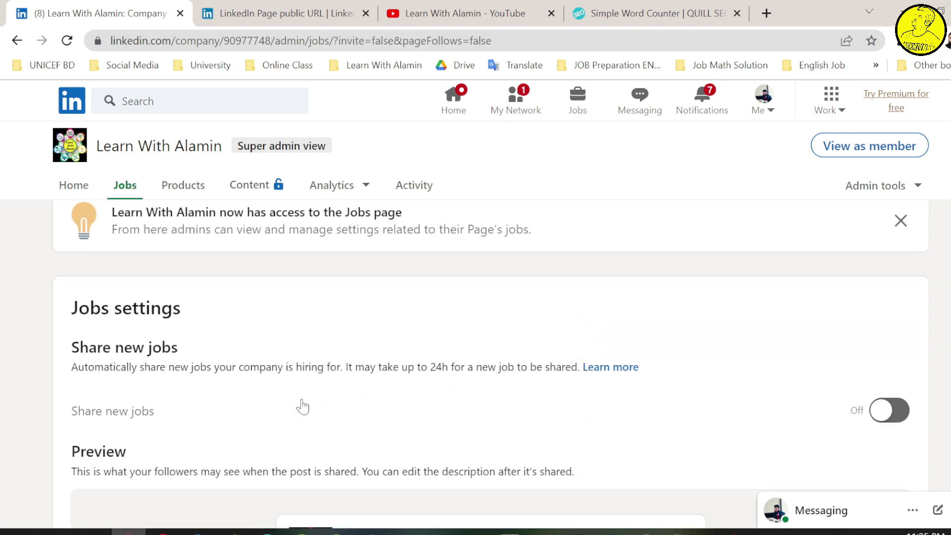
{"action": "left_click", "coordinate": [879, 411]}
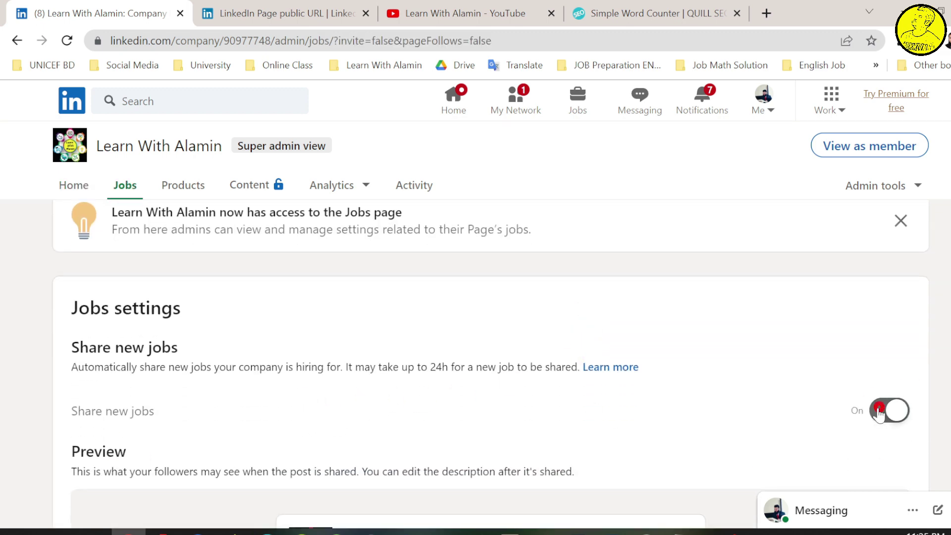
{"action": "scroll", "coordinate": [698, 360], "scroll_direction": "down", "scroll_amount": 5}
{"action": "scroll", "coordinate": [706, 376], "scroll_direction": "up", "scroll_amount": 5}
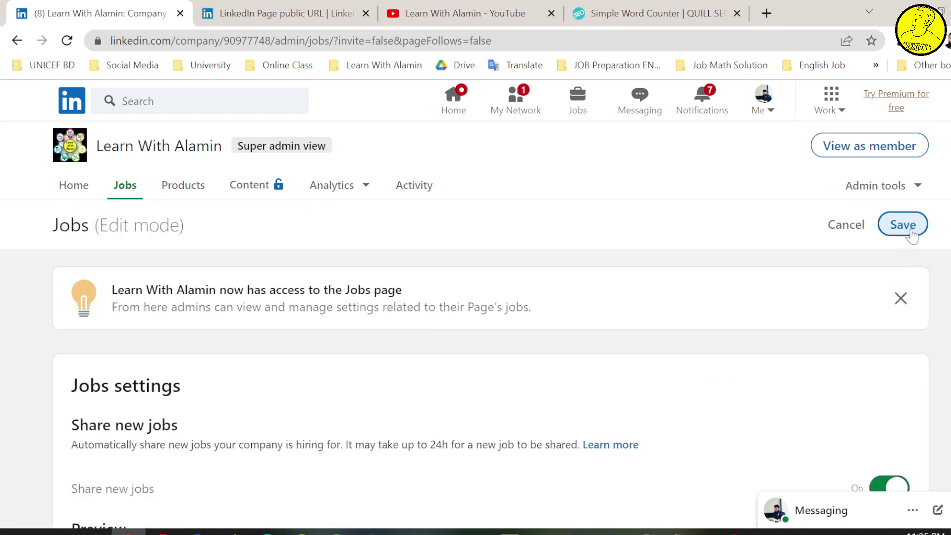
{"action": "left_click", "coordinate": [902, 225]}
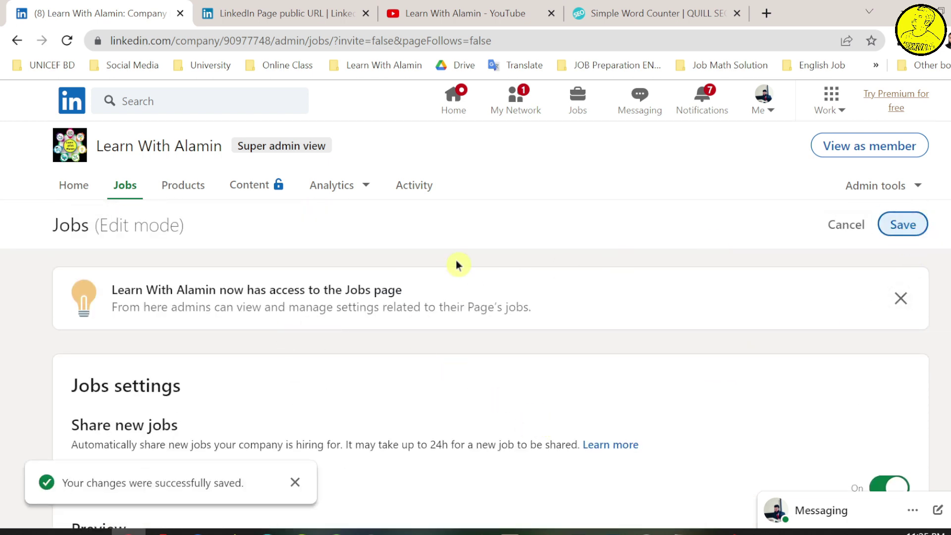
Step: Return to the page's admin home with its setup checklist, and dismiss the Content Suggestions notice
{"action": "left_click", "coordinate": [10, 45]}
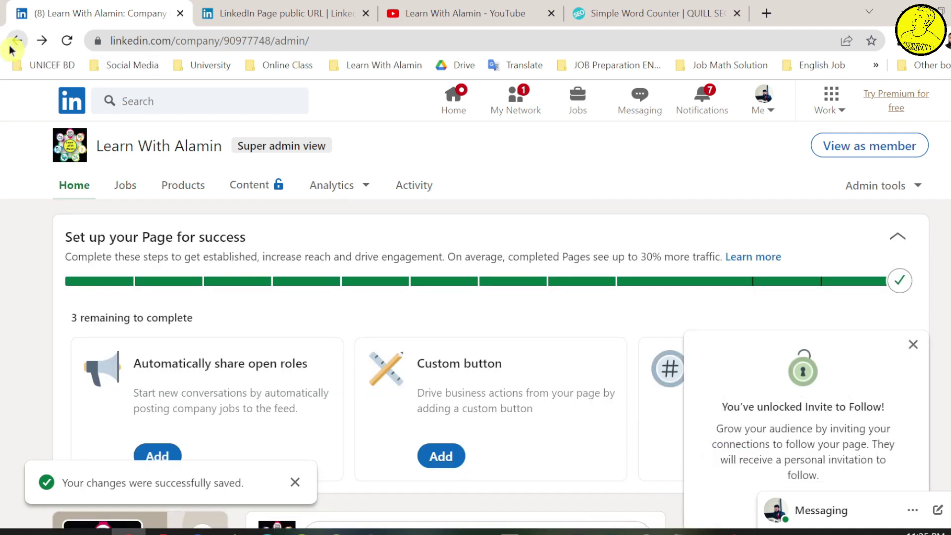
{"action": "left_click", "coordinate": [10, 46]}
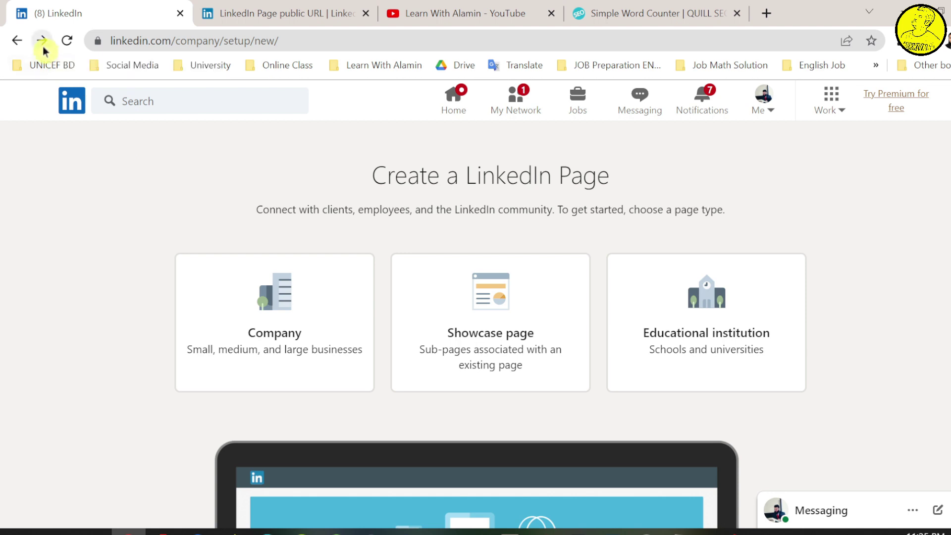
{"action": "left_click", "coordinate": [42, 41]}
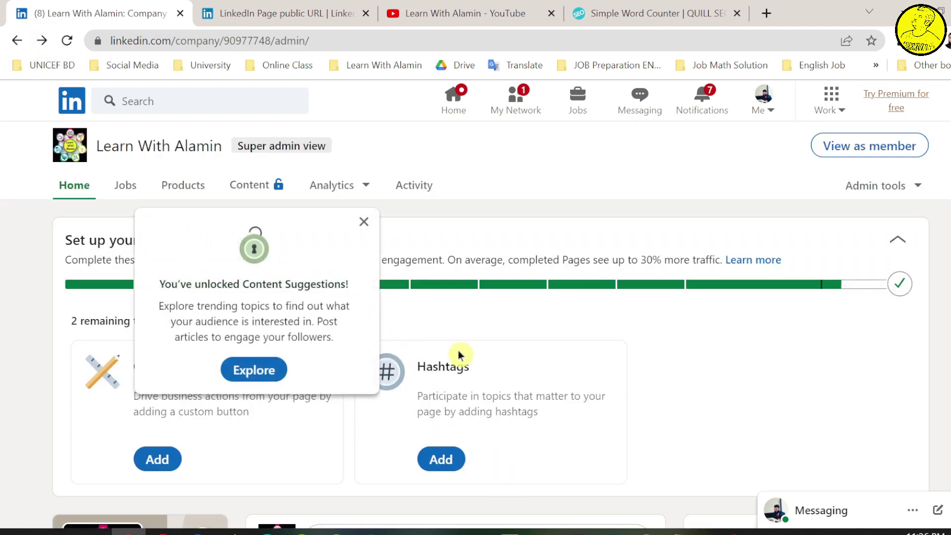
{"action": "left_click", "coordinate": [364, 221]}
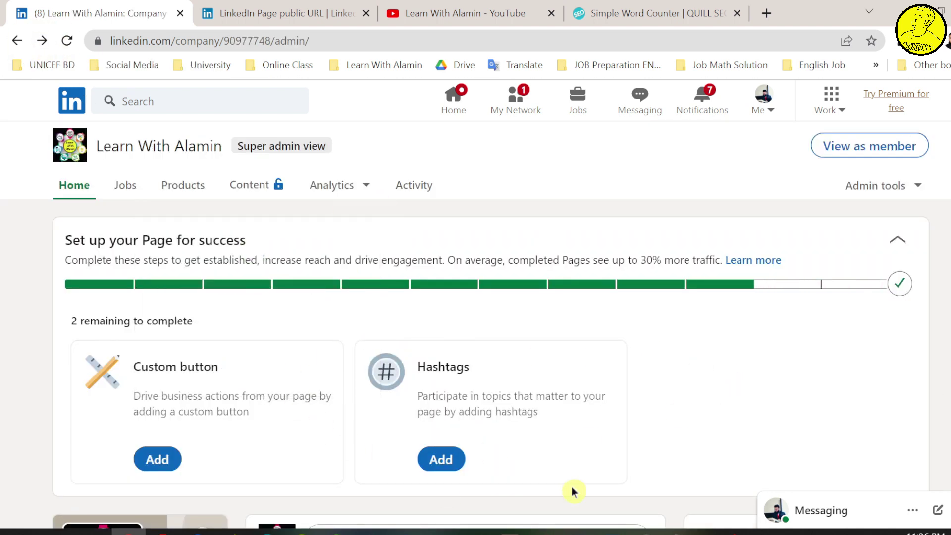
{"action": "left_click", "coordinate": [158, 459]}
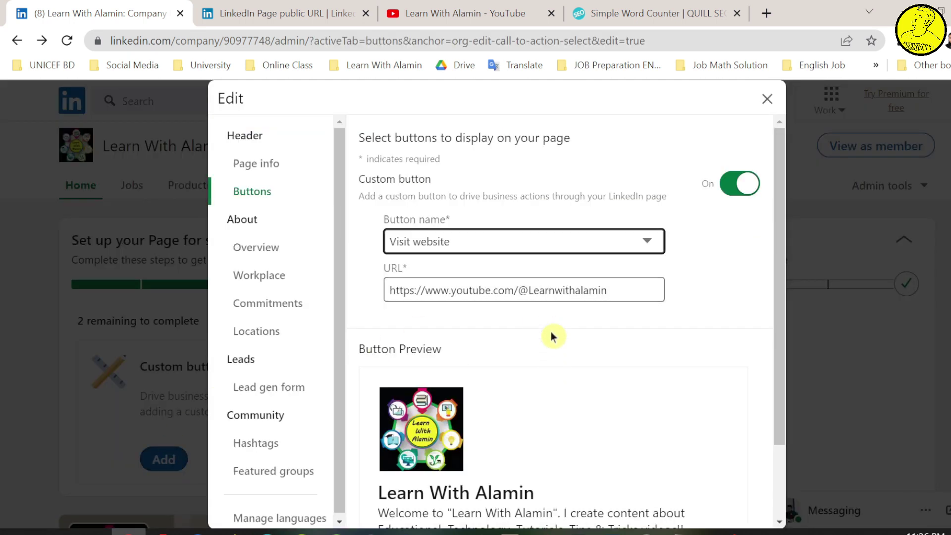
{"action": "left_click", "coordinate": [518, 242]}
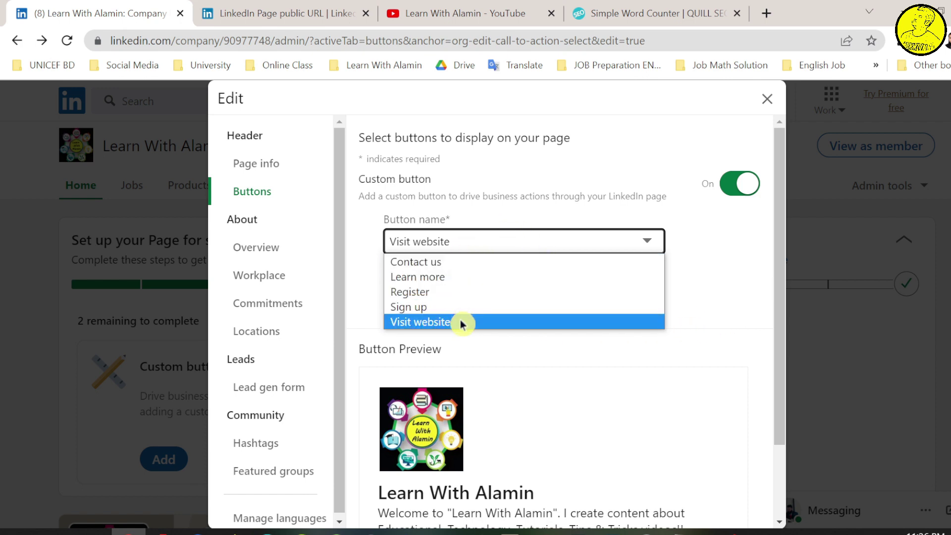
{"action": "left_click", "coordinate": [460, 281]}
{"action": "left_click", "coordinate": [544, 293]}
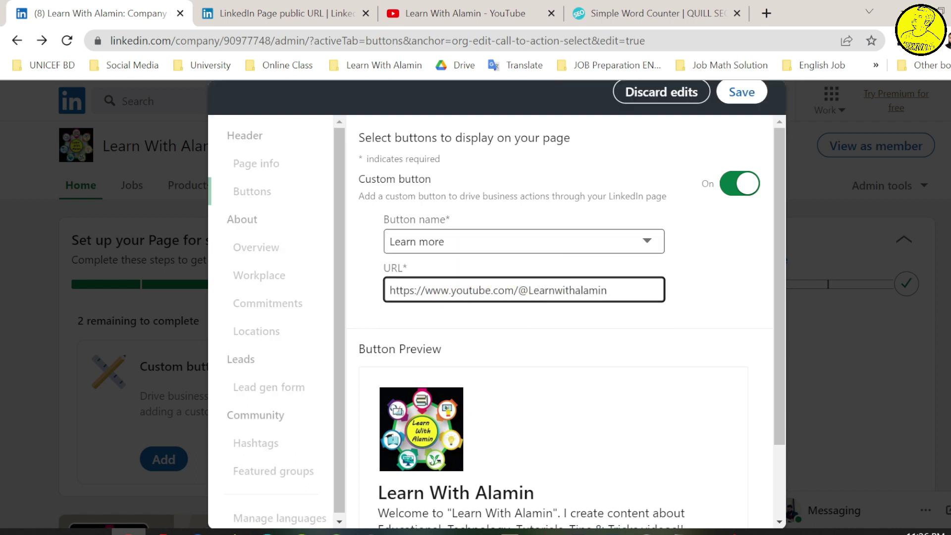
{"action": "key", "text": "ctrl+a"}
{"action": "type", "text": "https://www.facebook.com/learnwithalaminofficial"}
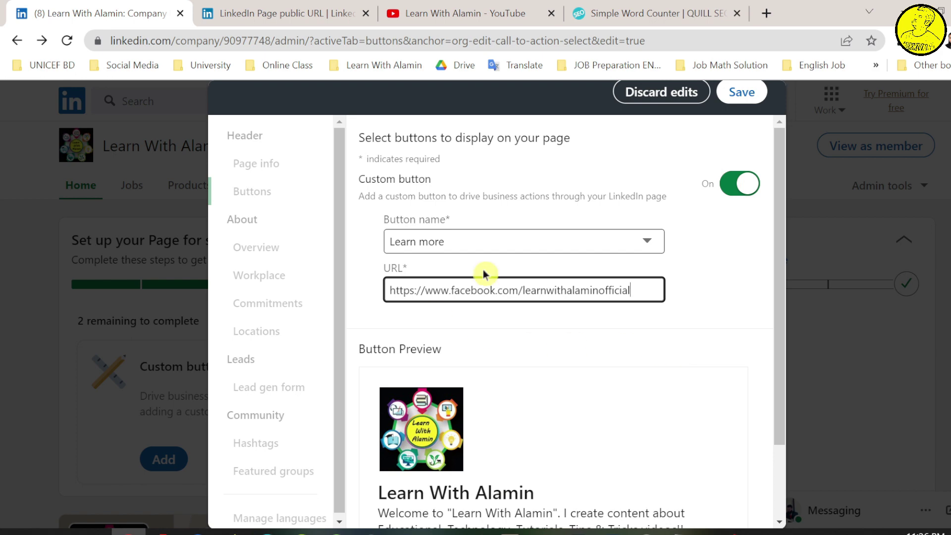
Step: Save the custom button and close the page editor, declining to share the changes in a post
{"action": "scroll", "coordinate": [706, 349], "scroll_direction": "down", "scroll_amount": 1}
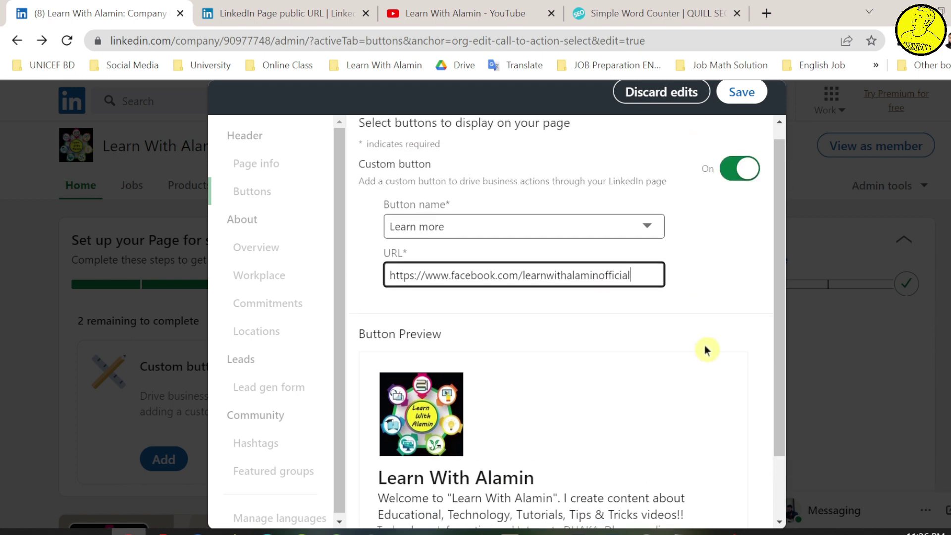
{"action": "scroll", "coordinate": [708, 346], "scroll_direction": "down", "scroll_amount": 2}
{"action": "left_click", "coordinate": [739, 93]}
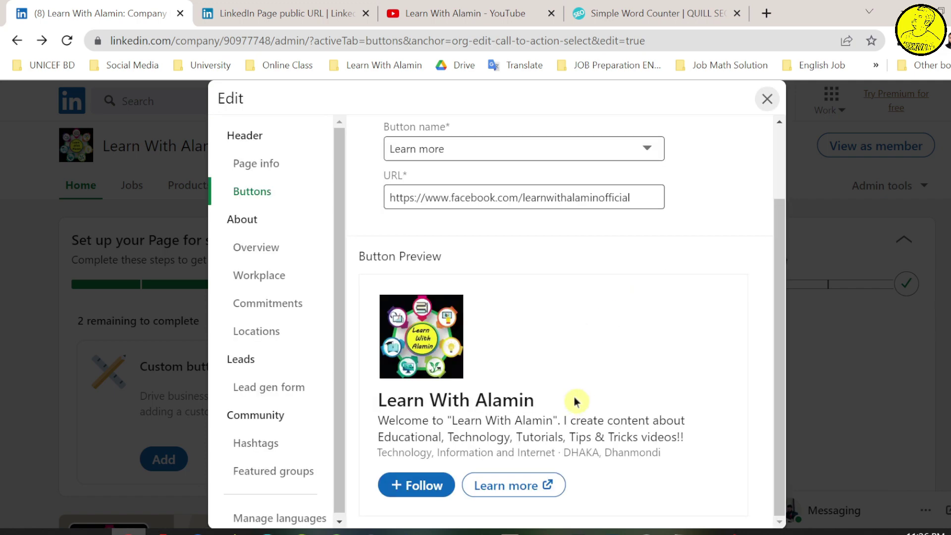
{"action": "scroll", "coordinate": [693, 237], "scroll_direction": "up", "scroll_amount": 3}
{"action": "left_click", "coordinate": [767, 99]}
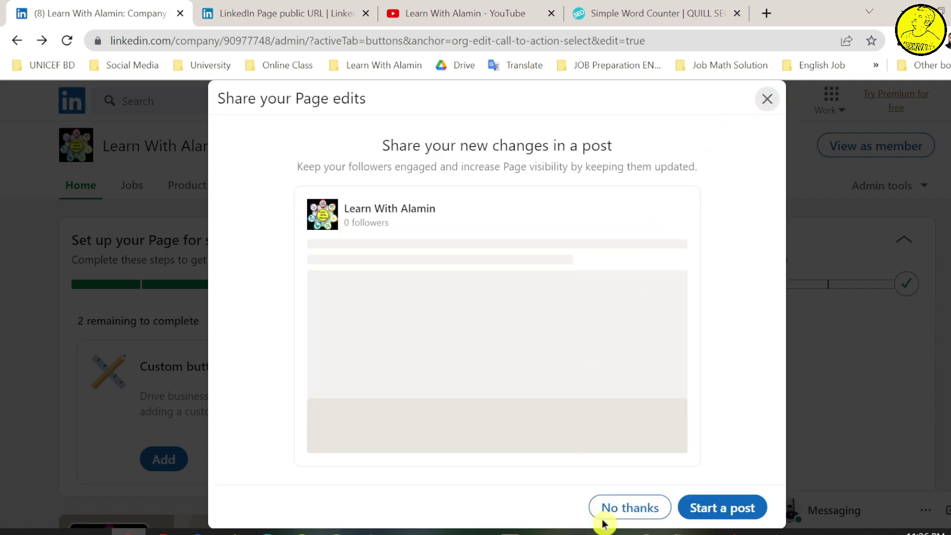
{"action": "left_click", "coordinate": [613, 506]}
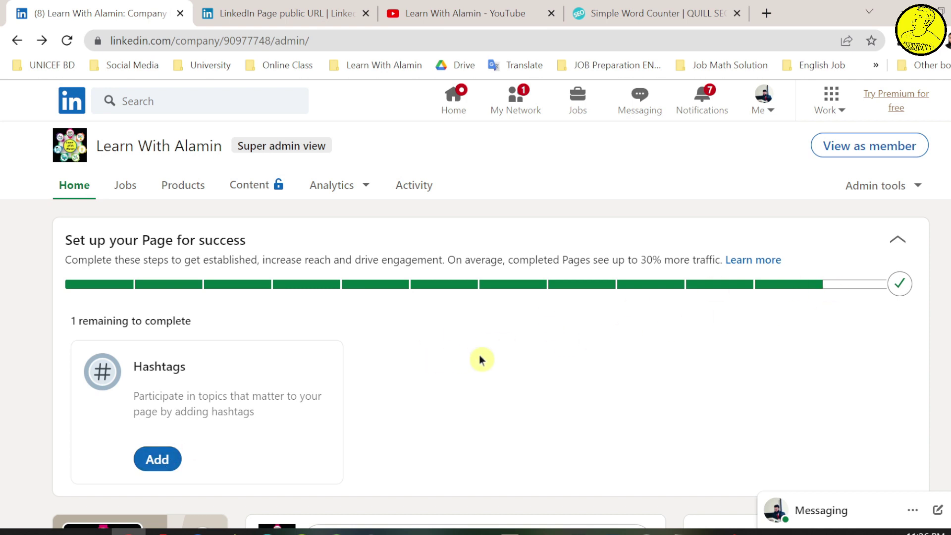
Step: Start the checklist's hashtag setup and add the first suggested hashtag, #learnwithalamin
{"action": "left_click", "coordinate": [169, 465]}
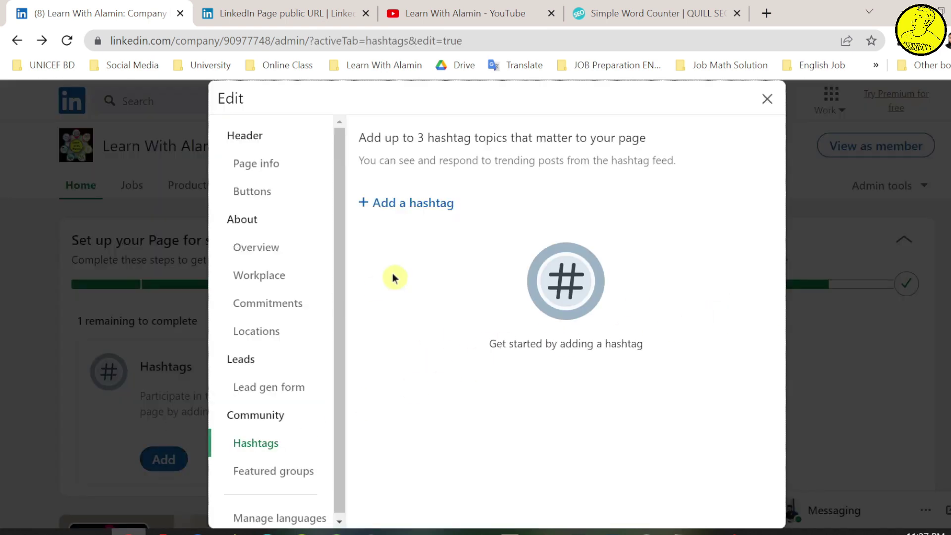
{"action": "left_click", "coordinate": [424, 207]}
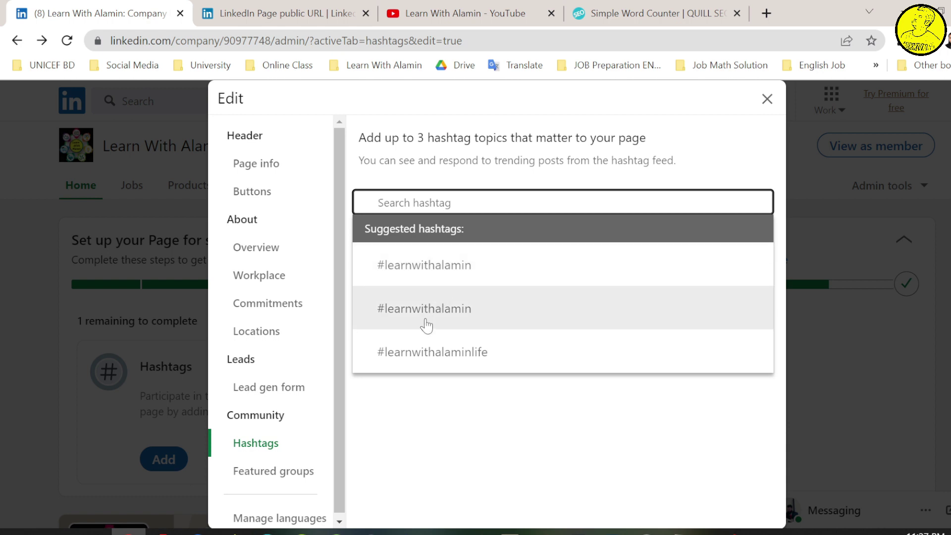
{"action": "left_click", "coordinate": [439, 275]}
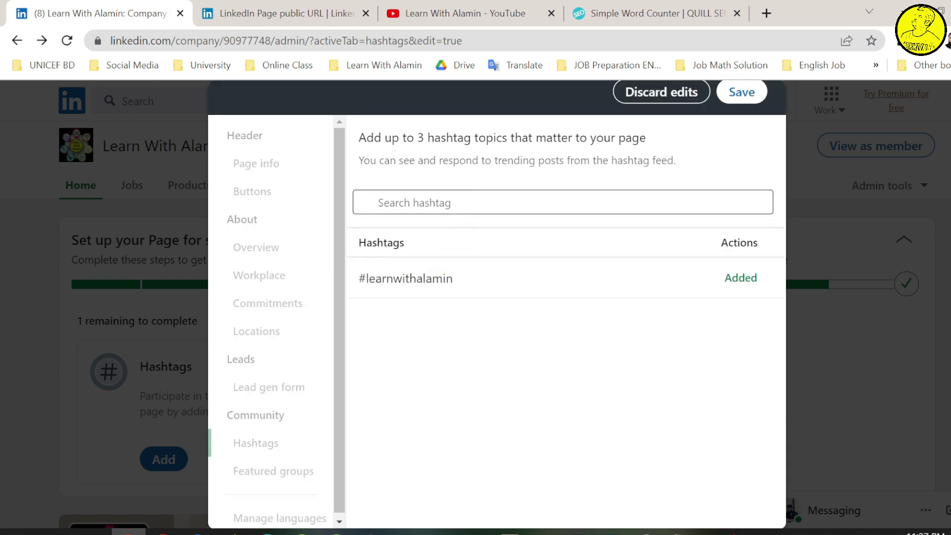
Step: Add a second page hashtag made of the creator's full name, written as one word
{"action": "left_click", "coordinate": [464, 203]}
{"action": "type", "text": "#muham"}
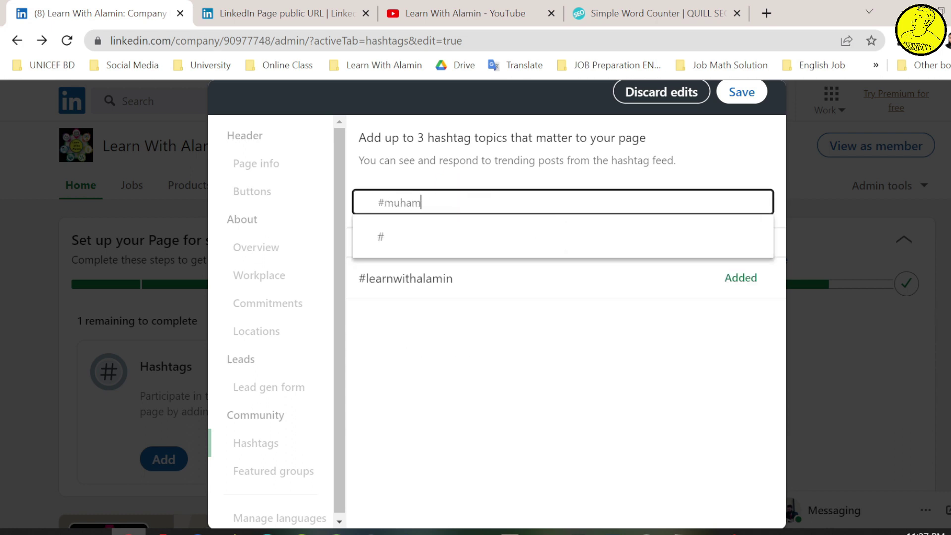
{"action": "type", "text": "mal"}
{"action": "key", "text": "BackSpace"}
{"action": "key", "text": "BackSpace"}
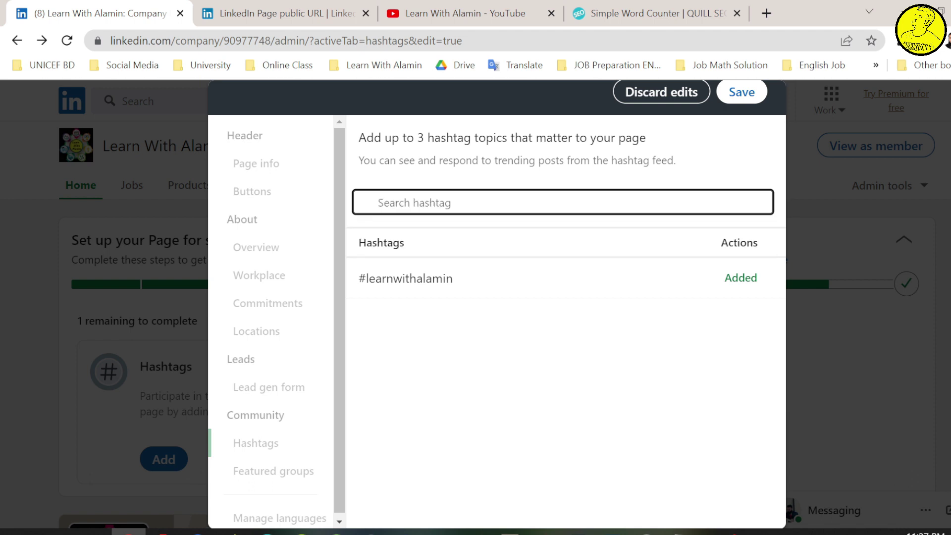
{"action": "type", "text": "#M"}
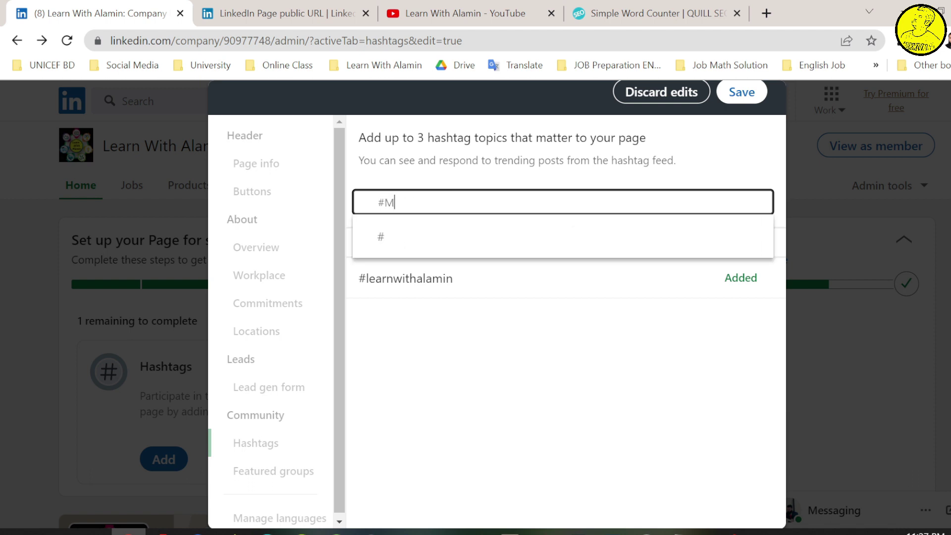
{"action": "type", "text": "uhammad"}
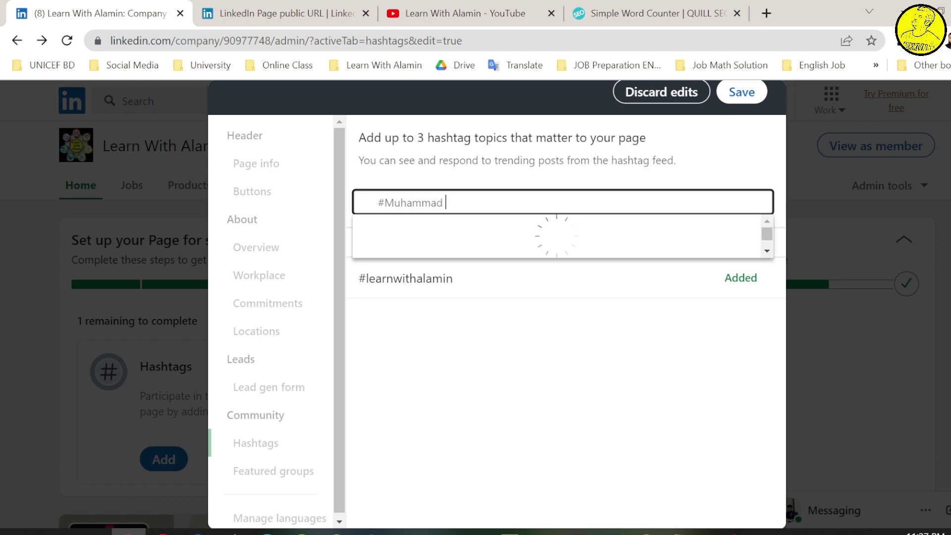
{"action": "type", "text": "alamin"}
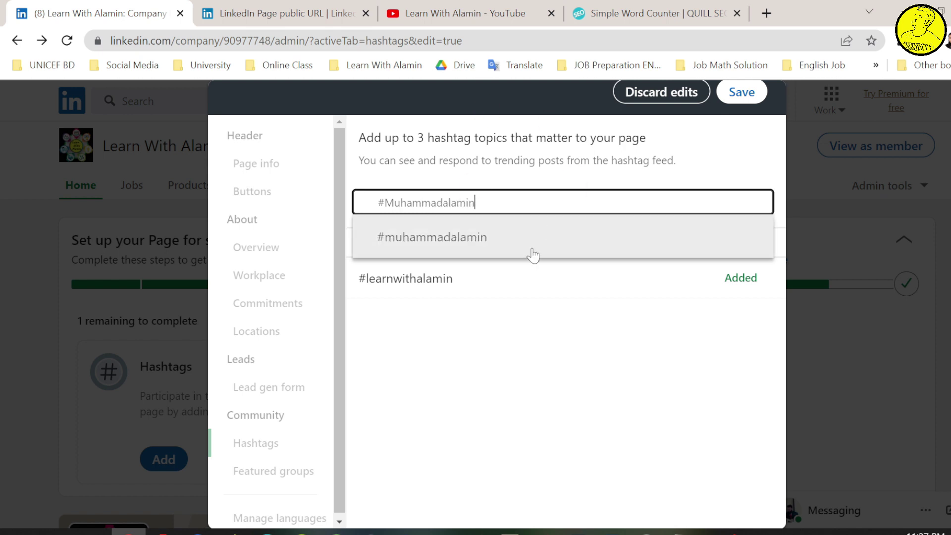
{"action": "left_click", "coordinate": [490, 240]}
Step: Add #technology as the third page hashtag
{"action": "left_click", "coordinate": [448, 203]}
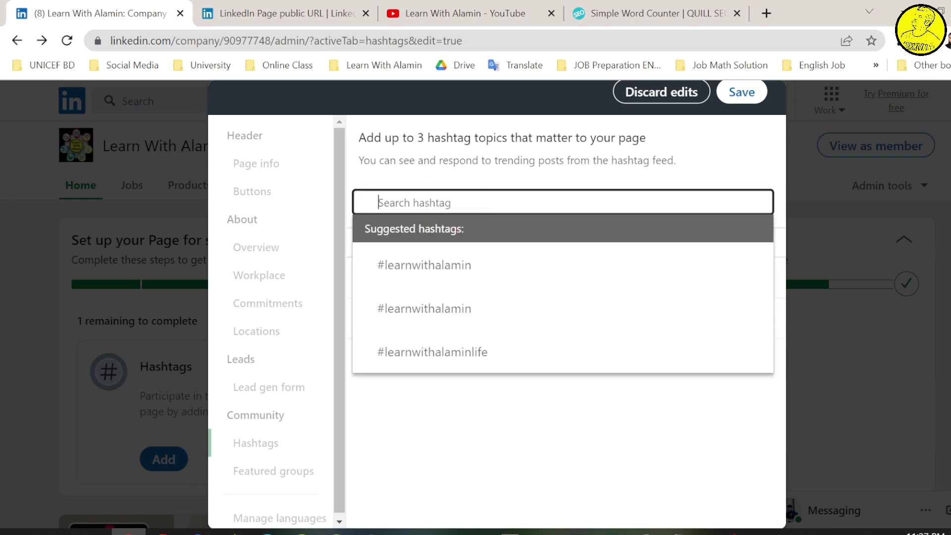
{"action": "type", "text": "#"}
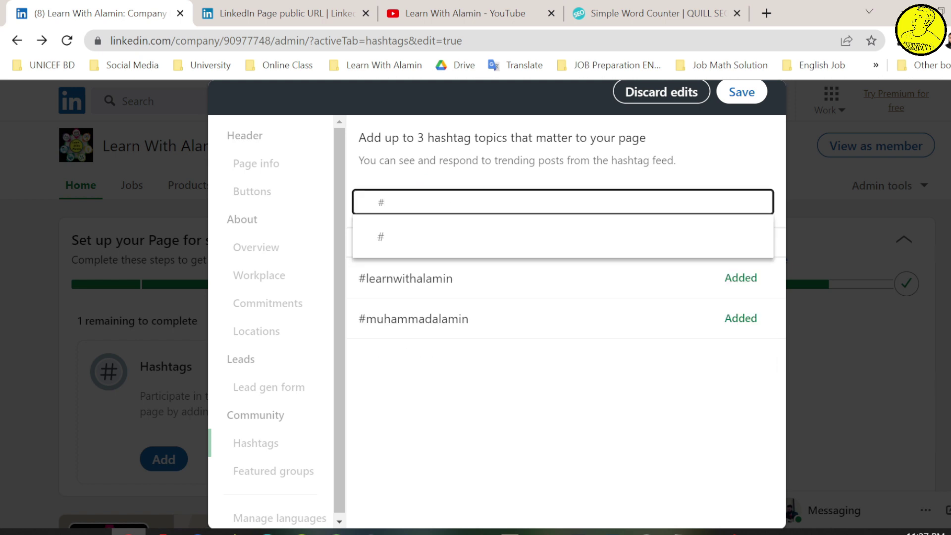
{"action": "type", "text": "Technology"}
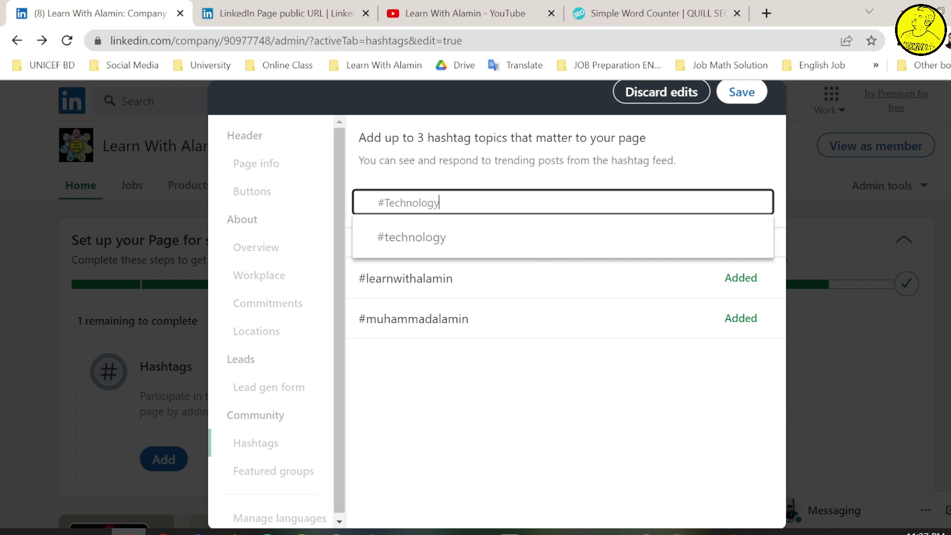
{"action": "left_click", "coordinate": [485, 240]}
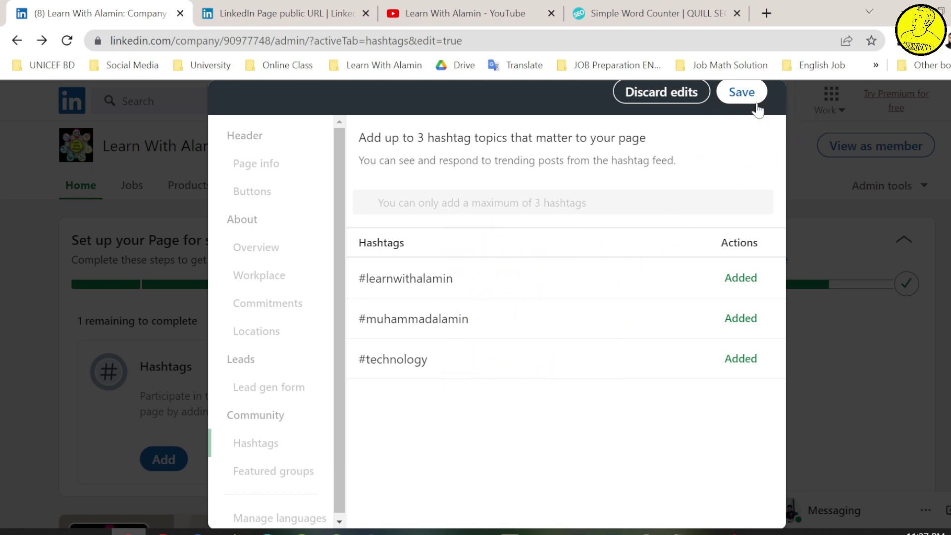
Step: Save the page hashtags without sharing the changes in a post, and reload the page's admin home
{"action": "left_click", "coordinate": [743, 92]}
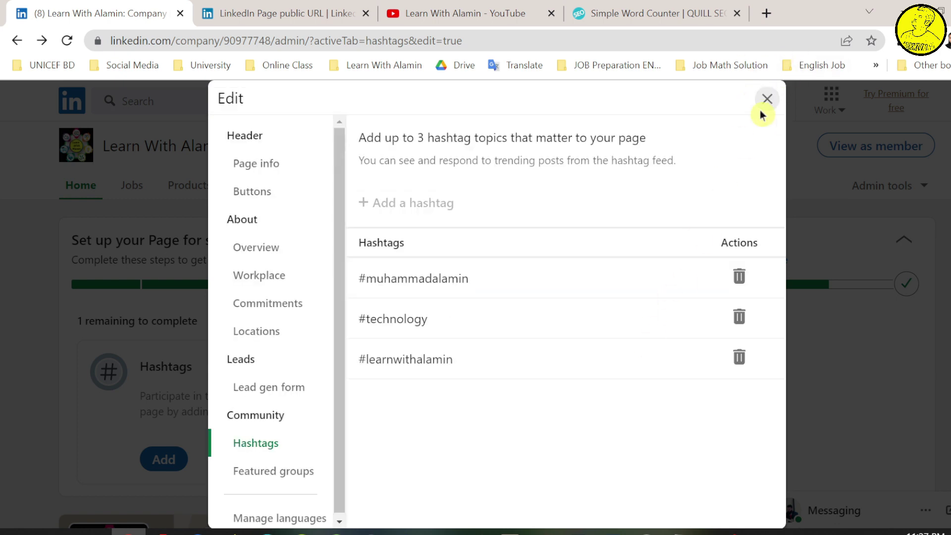
{"action": "left_click", "coordinate": [766, 99]}
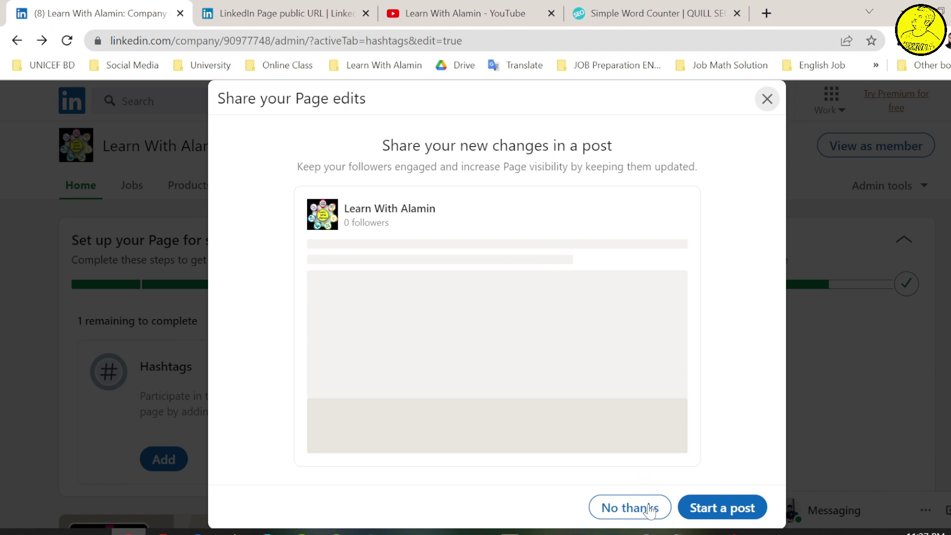
{"action": "left_click", "coordinate": [630, 507]}
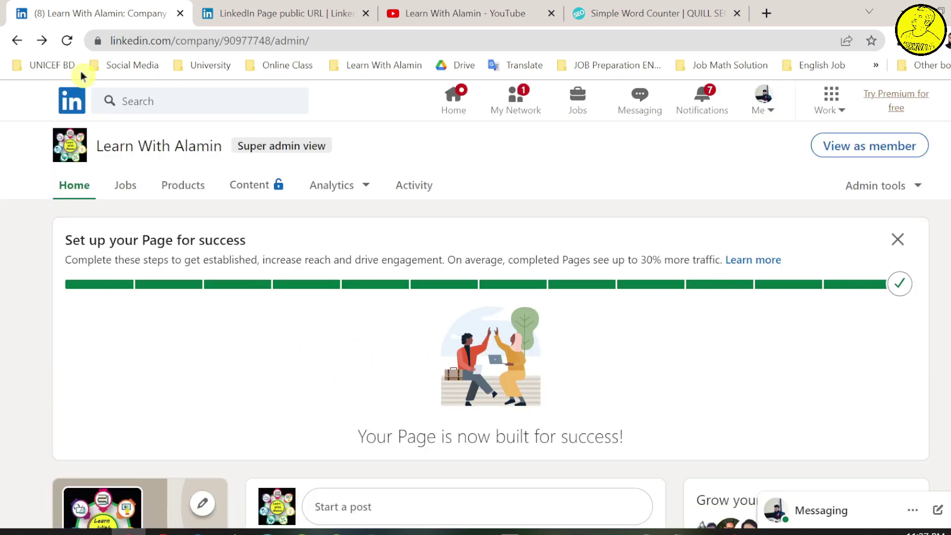
{"action": "left_click", "coordinate": [67, 40]}
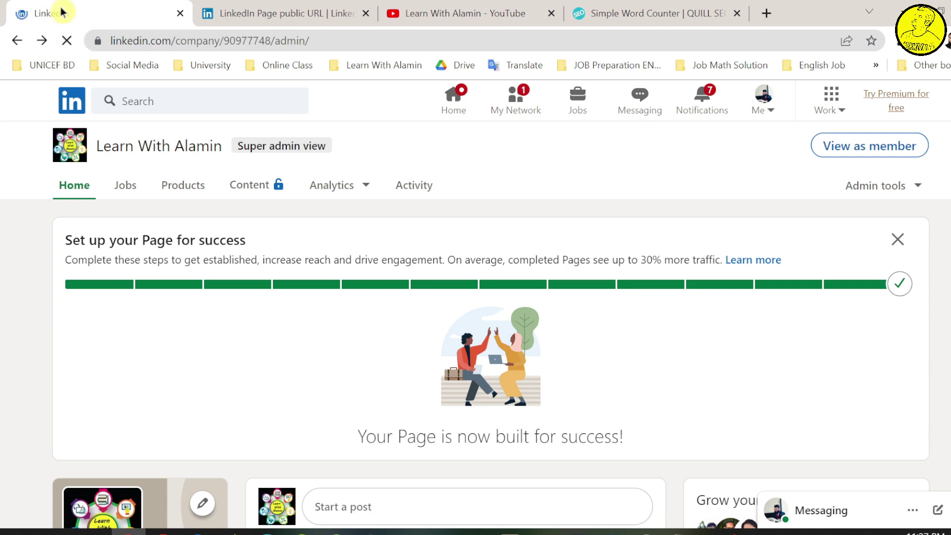